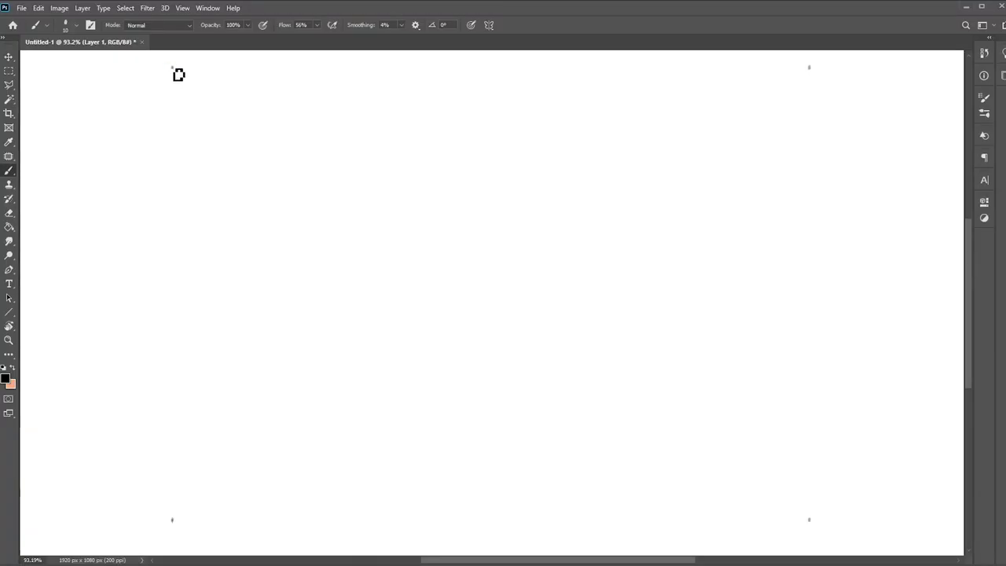
# - Brush the straight top and right edges of the rectangular tray outline
pyautogui.moveTo(173, 68)
pyautogui.mouseDown()
pyautogui.moveTo(809, 68)
pyautogui.moveTo(809, 520)
pyautogui.moveTo(172, 520)
pyautogui.moveTo(173, 68)
pyautogui.mouseUp()
# - Complete the rectangle, add diagonal corner lines, and erase the corners into an octagon
pyautogui.hotkey('ctrl', 'r')
pyautogui.keyDown('shift'); pyautogui.click(184, 153); pyautogui.keyUp('shift')
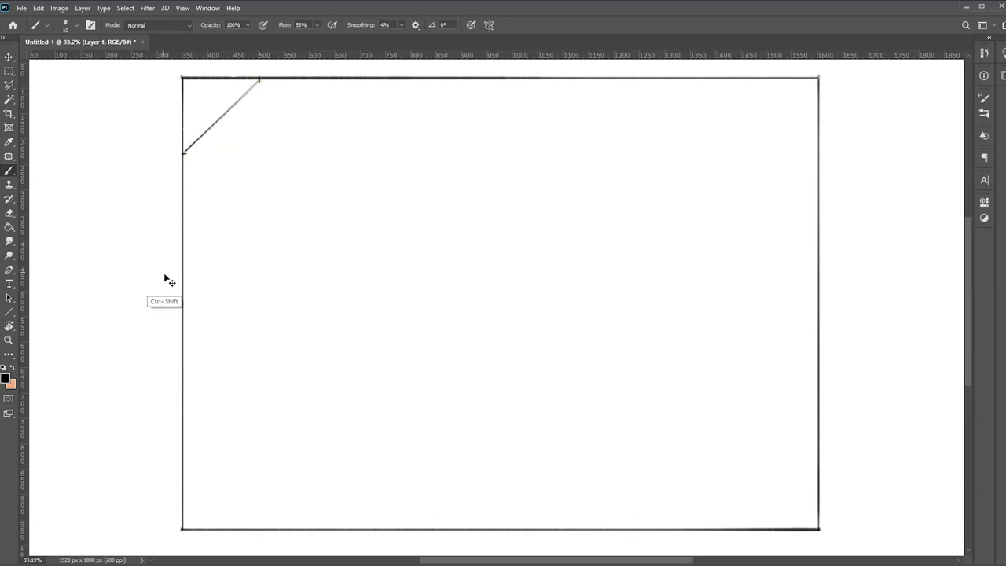
pyautogui.press('e')
pyautogui.moveTo(810, 78); pyautogui.dragTo(820, 79)
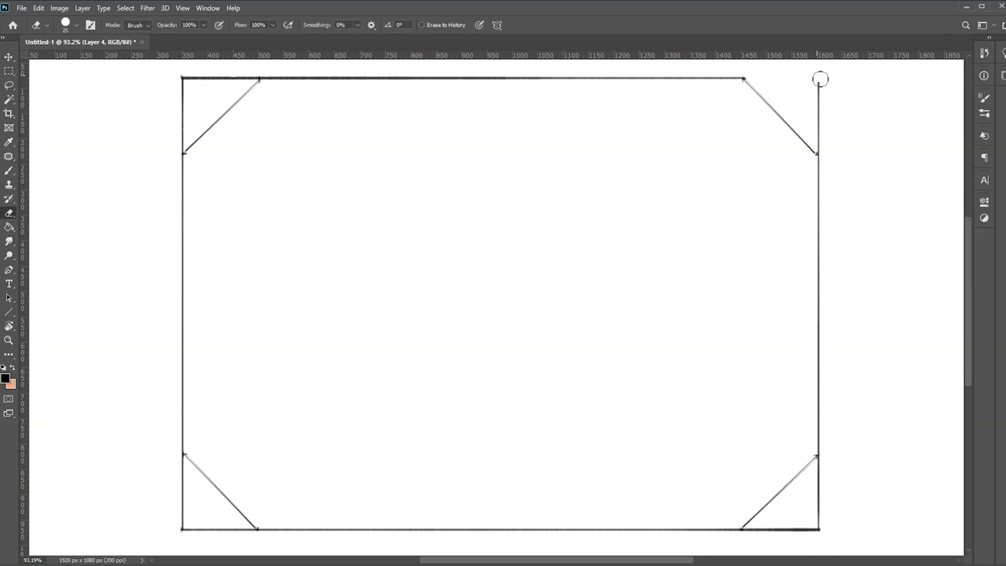
pyautogui.moveTo(183, 77); pyautogui.dragTo(254, 74)
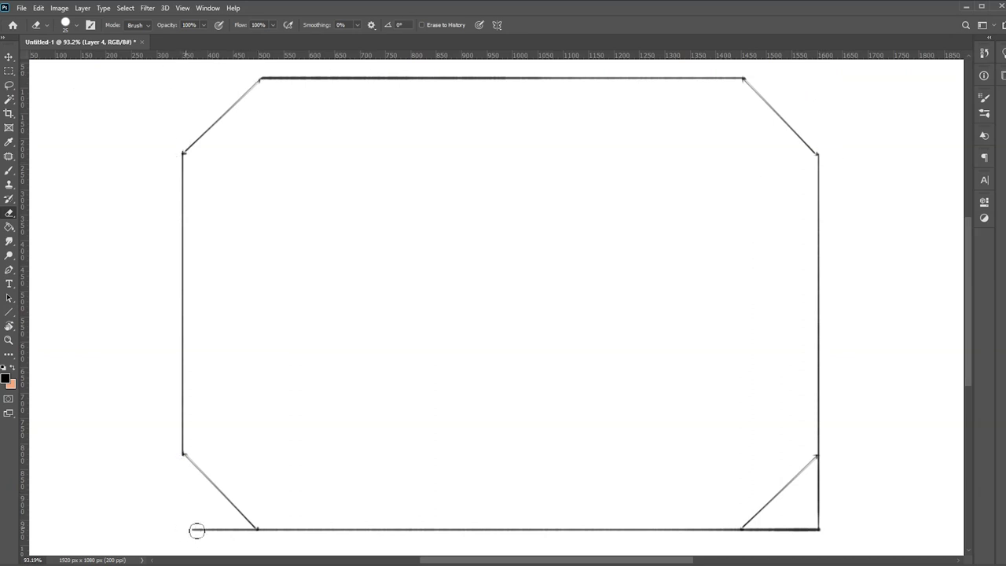
pyautogui.moveTo(747, 544); pyautogui.dragTo(821, 474)
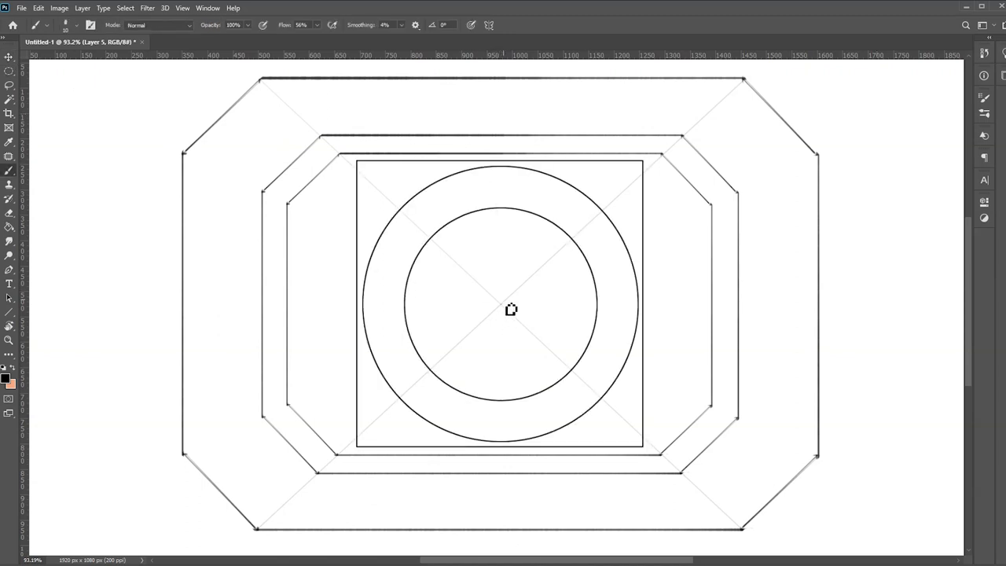
# - Brush vertical and horizontal centre lines through the tray
pyautogui.moveTo(501, 303)
pyautogui.mouseDown()
pyautogui.moveTo(501, 79)
pyautogui.moveTo(509, 532)
pyautogui.mouseUp()
pyautogui.moveTo(508, 307); pyautogui.dragTo(820, 319)
pyautogui.moveTo(508, 308); pyautogui.dragTo(182, 343)
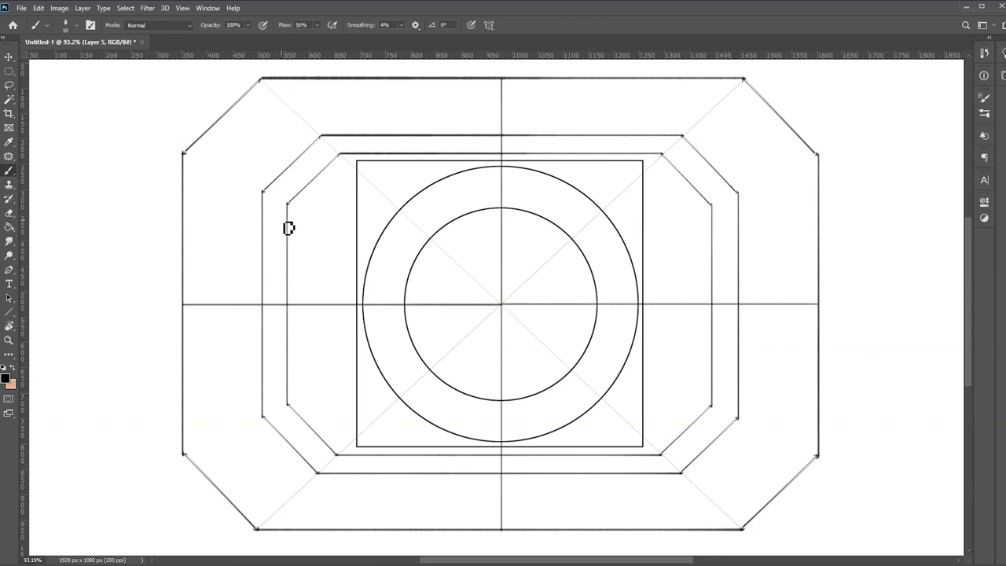
# - Zoom in on the bottom border and draw a leaf with a small curl beside the centre line
pyautogui.scroll(3, 416, 393)
pyautogui.scroll(1, 498, 364)
pyautogui.moveTo(491, 344); pyautogui.dragTo(493, 366)
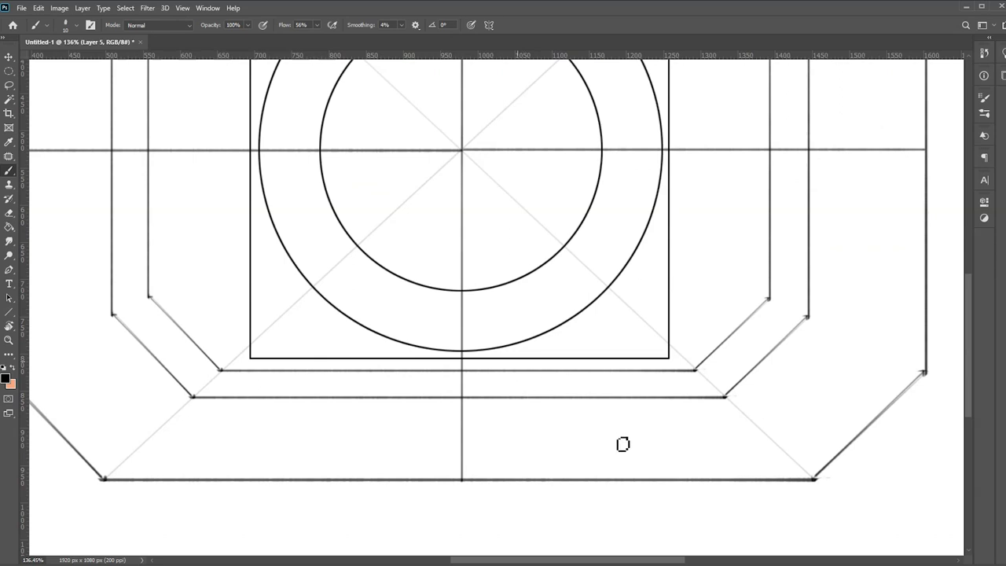
pyautogui.moveTo(462, 478); pyautogui.dragTo(463, 416)
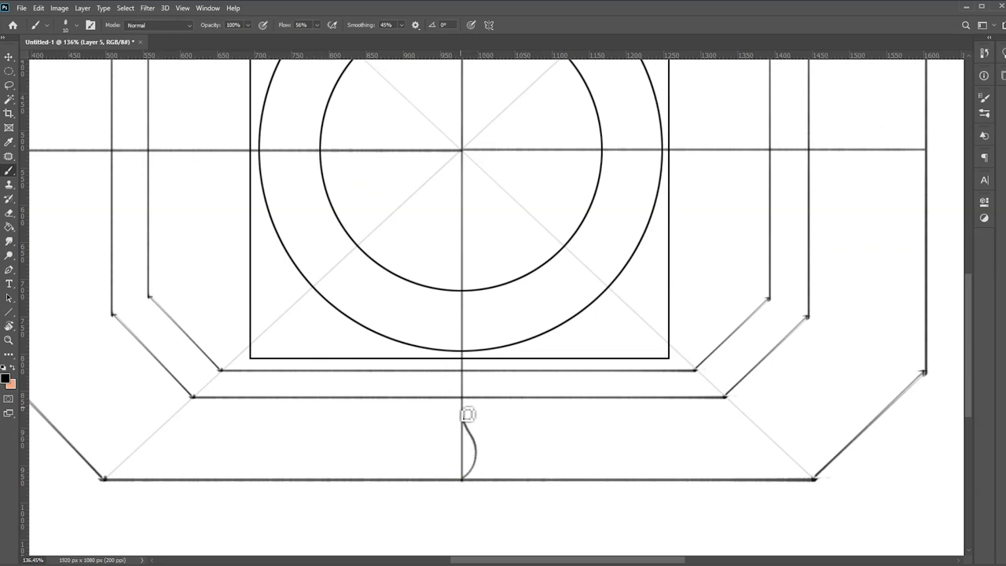
pyautogui.moveTo(466, 479)
pyautogui.mouseDown()
pyautogui.moveTo(472, 458)
pyautogui.moveTo(539, 408)
pyautogui.mouseUp()
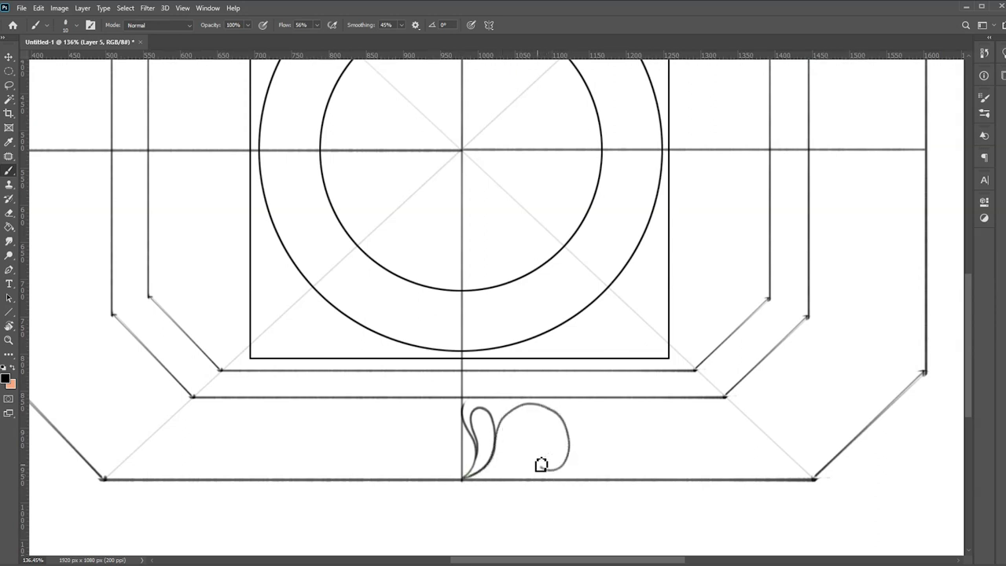
pyautogui.moveTo(519, 445); pyautogui.dragTo(530, 432)
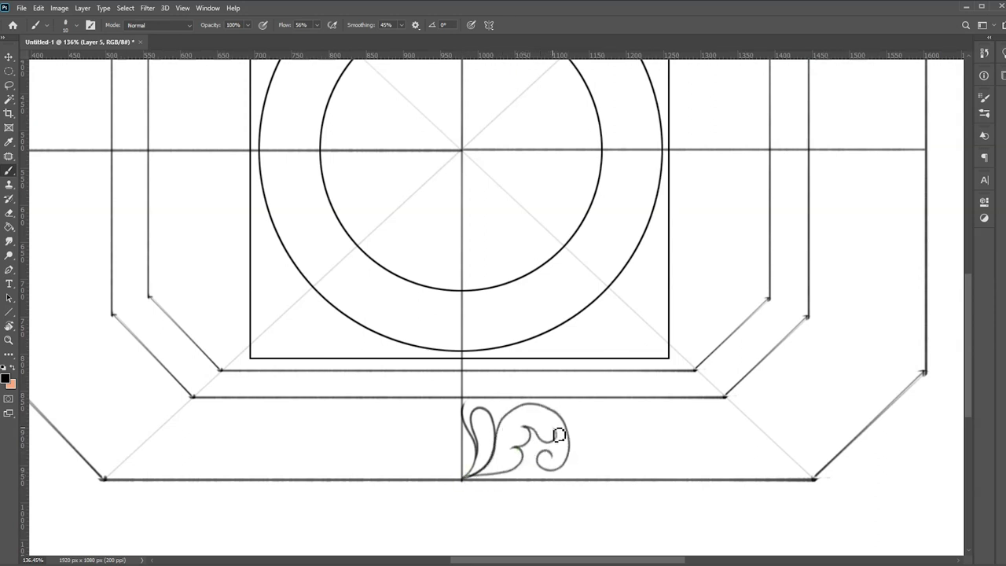
# - Add a frond, a large spiral curl, an end leaf and a base line toward the lower-right corner
pyautogui.moveTo(538, 403); pyautogui.dragTo(623, 457)
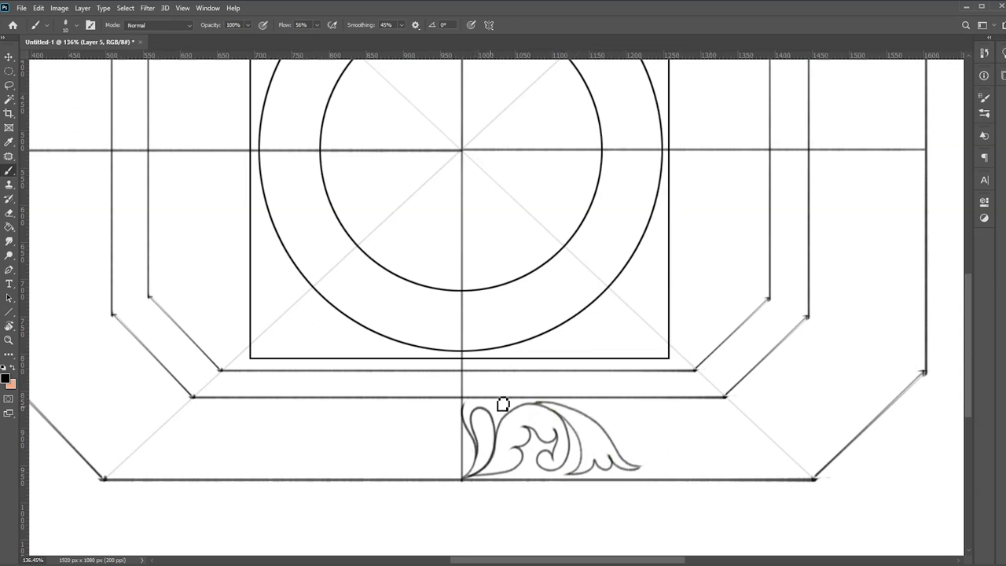
pyautogui.moveTo(535, 409)
pyautogui.mouseDown()
pyautogui.moveTo(705, 456)
pyautogui.moveTo(684, 424)
pyautogui.mouseUp()
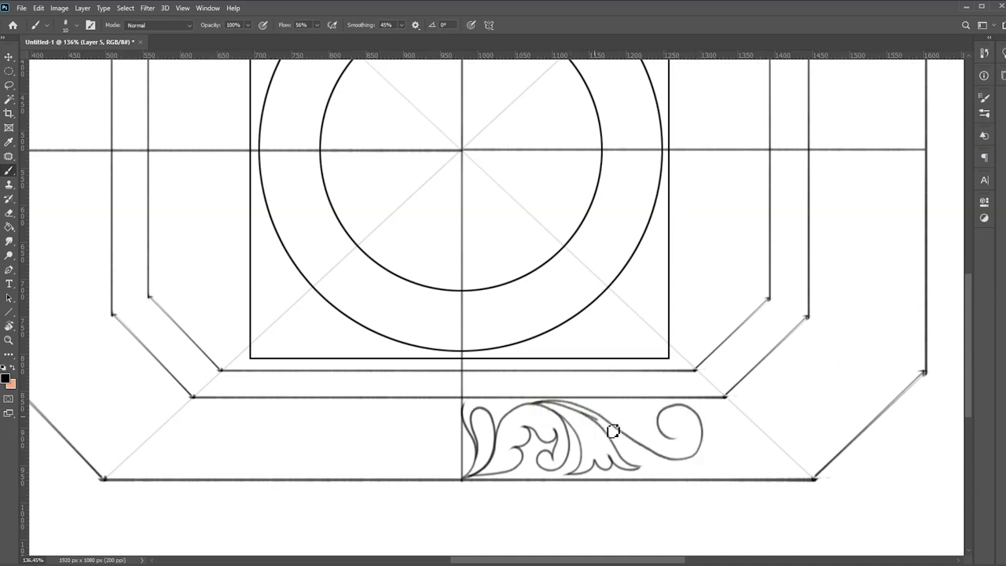
pyautogui.moveTo(691, 480)
pyautogui.mouseDown()
pyautogui.moveTo(696, 397)
pyautogui.moveTo(681, 457)
pyautogui.mouseUp()
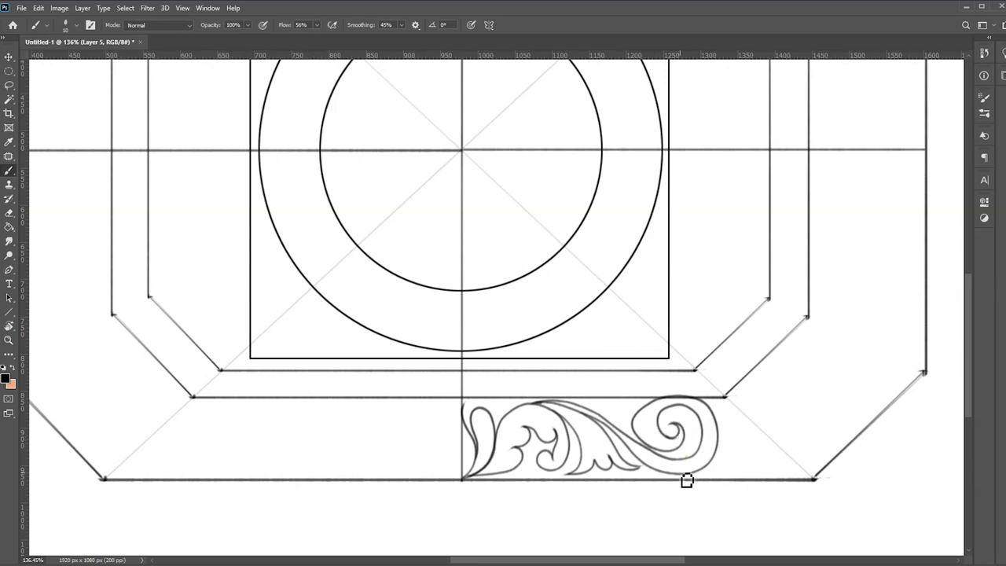
pyautogui.moveTo(692, 481); pyautogui.dragTo(799, 476)
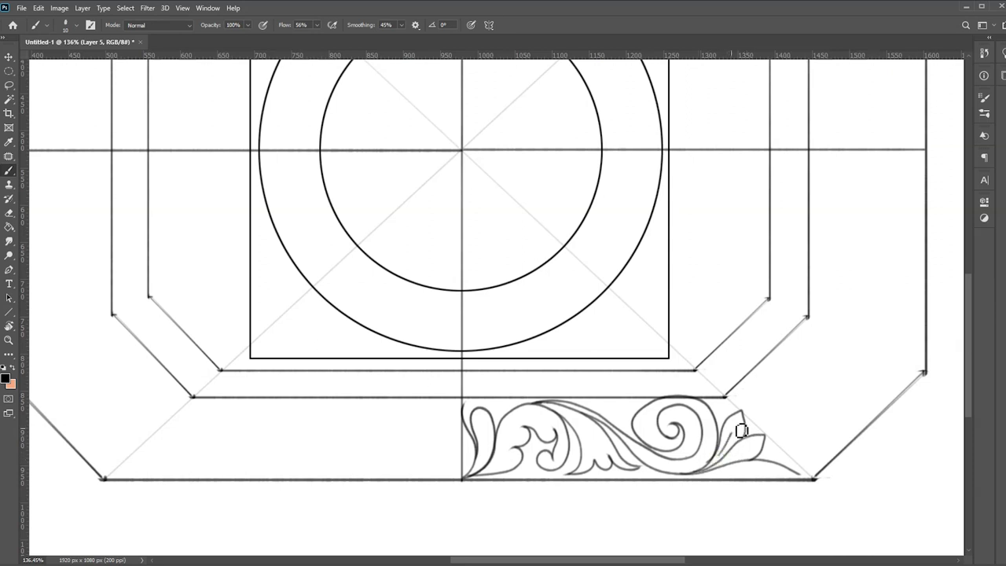
pyautogui.moveTo(717, 463); pyautogui.dragTo(752, 425)
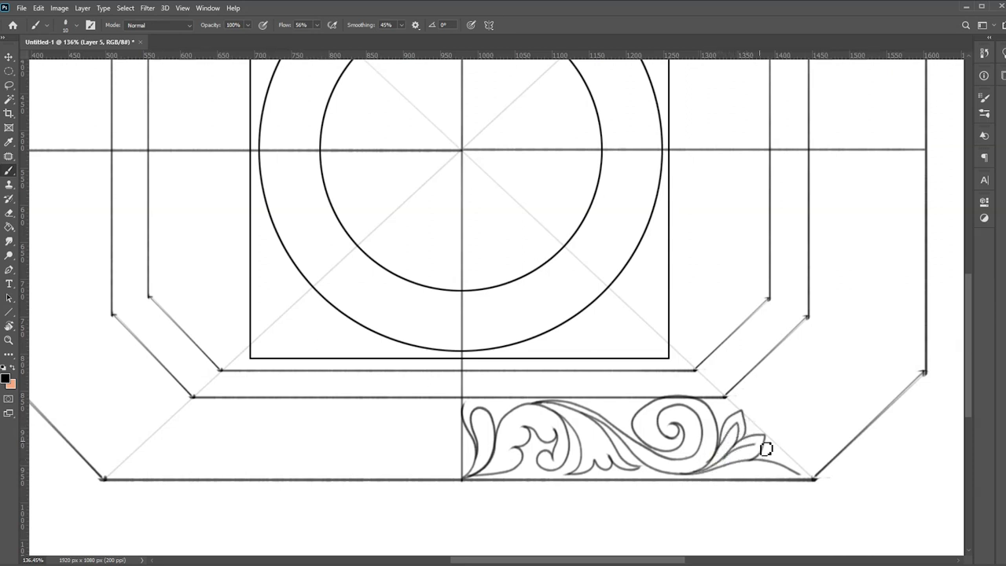
pyautogui.moveTo(804, 481); pyautogui.dragTo(688, 475)
# - Finish the bottom leaf and draw leafy scrollwork with curls down the right border into the corner
pyautogui.moveTo(495, 453); pyautogui.dragTo(467, 477)
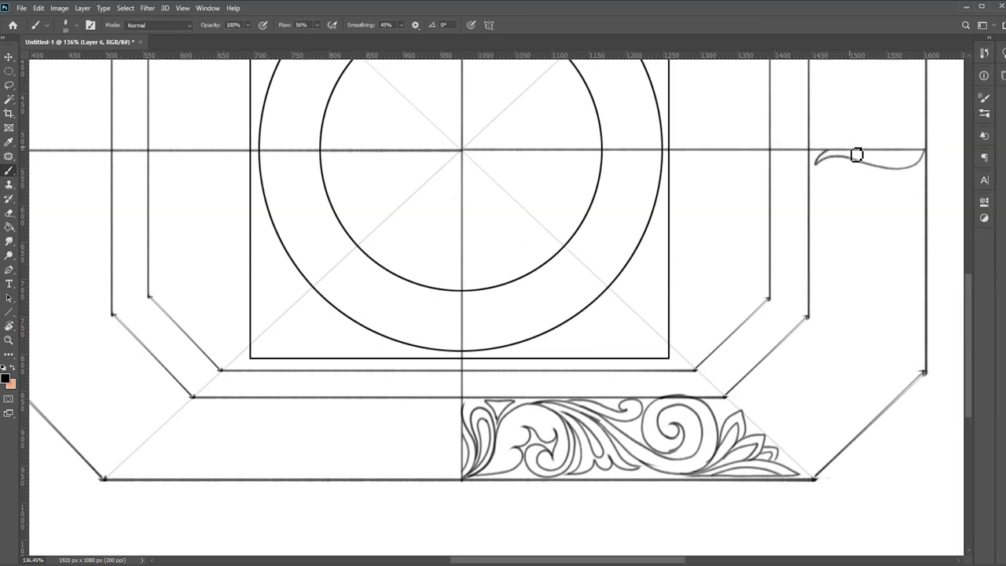
pyautogui.moveTo(933, 162)
pyautogui.mouseDown()
pyautogui.moveTo(828, 179)
pyautogui.moveTo(928, 163)
pyautogui.moveTo(874, 200)
pyautogui.mouseUp()
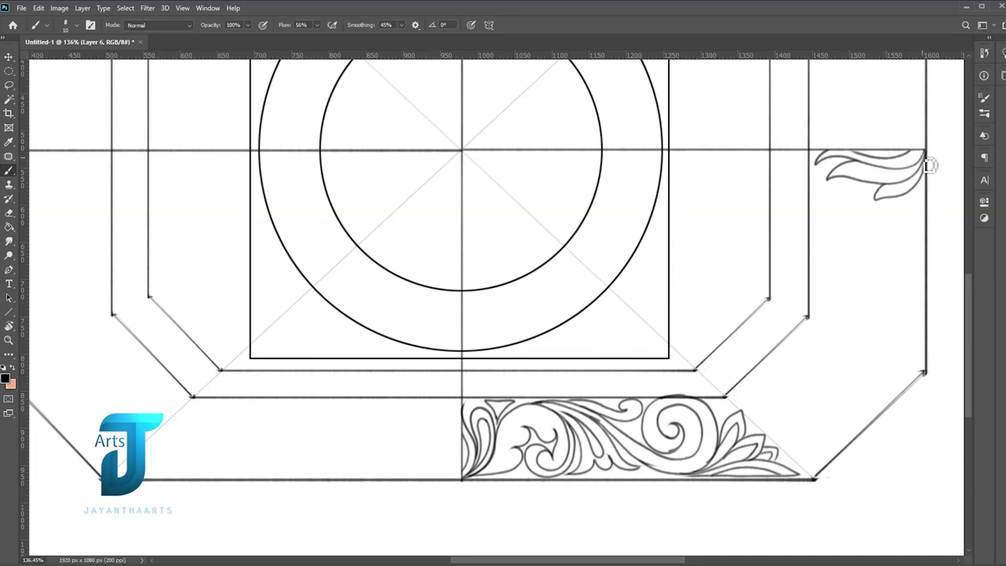
pyautogui.moveTo(929, 165)
pyautogui.mouseDown()
pyautogui.moveTo(838, 256)
pyautogui.moveTo(928, 161)
pyautogui.mouseUp()
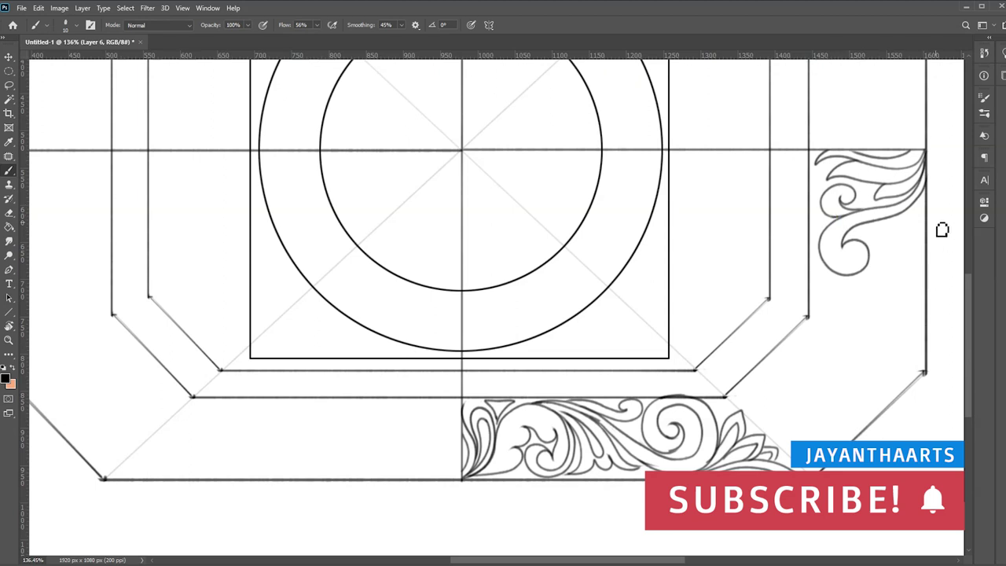
pyautogui.moveTo(921, 185)
pyautogui.mouseDown()
pyautogui.moveTo(869, 264)
pyautogui.moveTo(922, 330)
pyautogui.moveTo(902, 297)
pyautogui.moveTo(927, 200)
pyautogui.mouseUp()
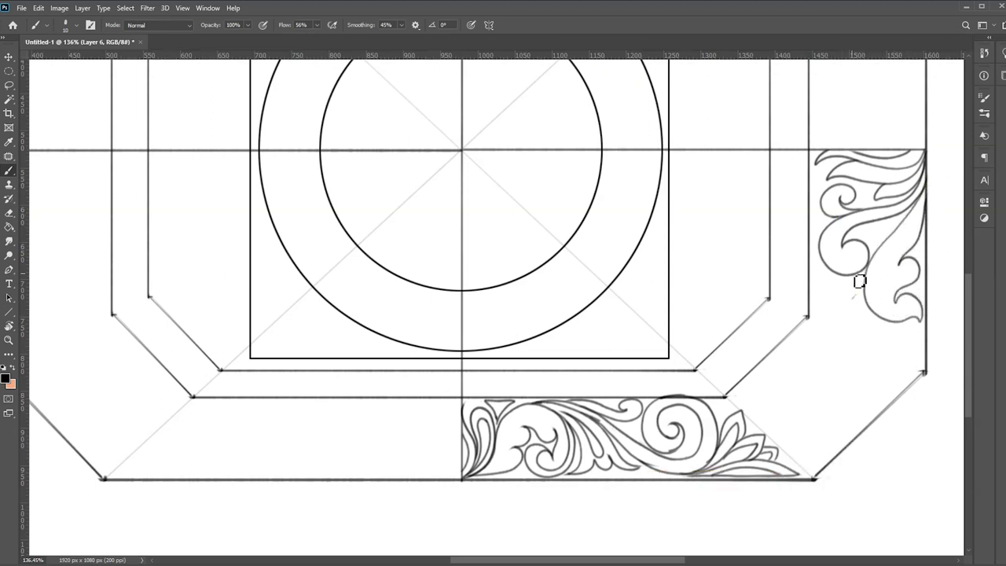
pyautogui.moveTo(872, 278)
pyautogui.mouseDown()
pyautogui.moveTo(874, 409)
pyautogui.moveTo(838, 363)
pyautogui.moveTo(835, 324)
pyautogui.mouseUp()
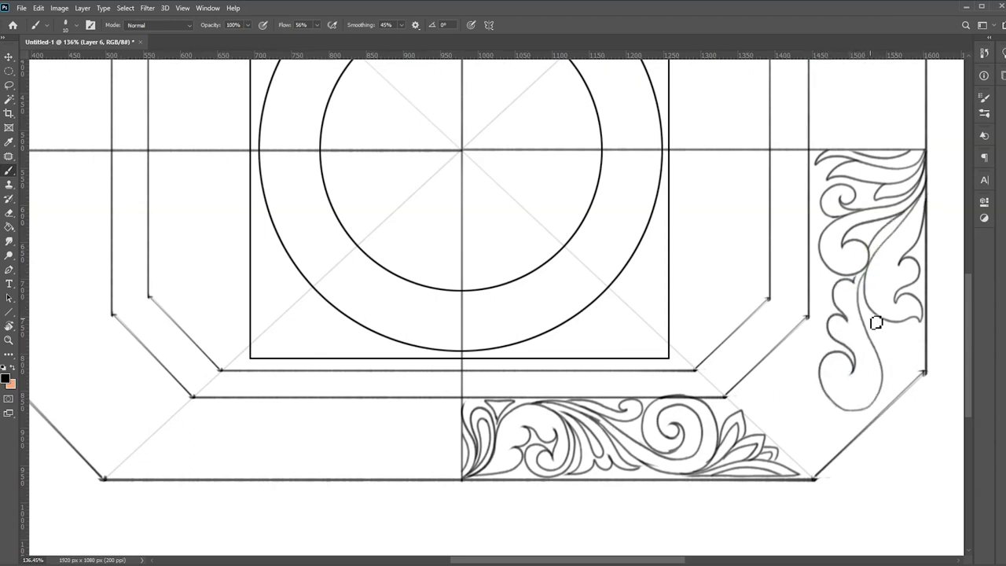
pyautogui.moveTo(880, 360); pyautogui.dragTo(917, 367)
pyautogui.moveTo(874, 381); pyautogui.dragTo(816, 392)
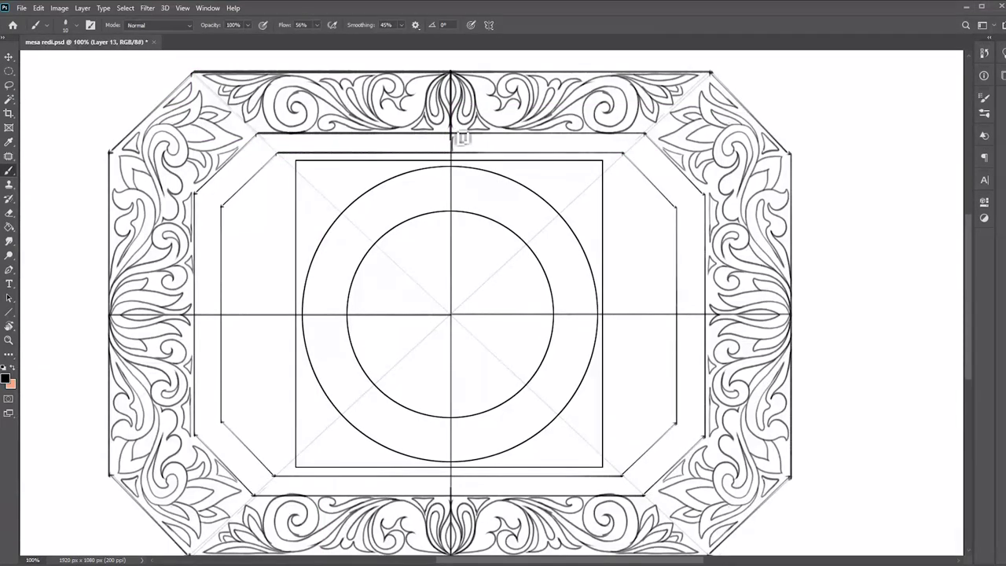
# - Brush a row of small arches along the inner border's top and right-side column
pyautogui.moveTo(460, 146)
pyautogui.mouseDown()
pyautogui.moveTo(481, 160)
pyautogui.moveTo(578, 149)
pyautogui.mouseUp()
pyautogui.moveTo(578, 150); pyautogui.dragTo(595, 149)
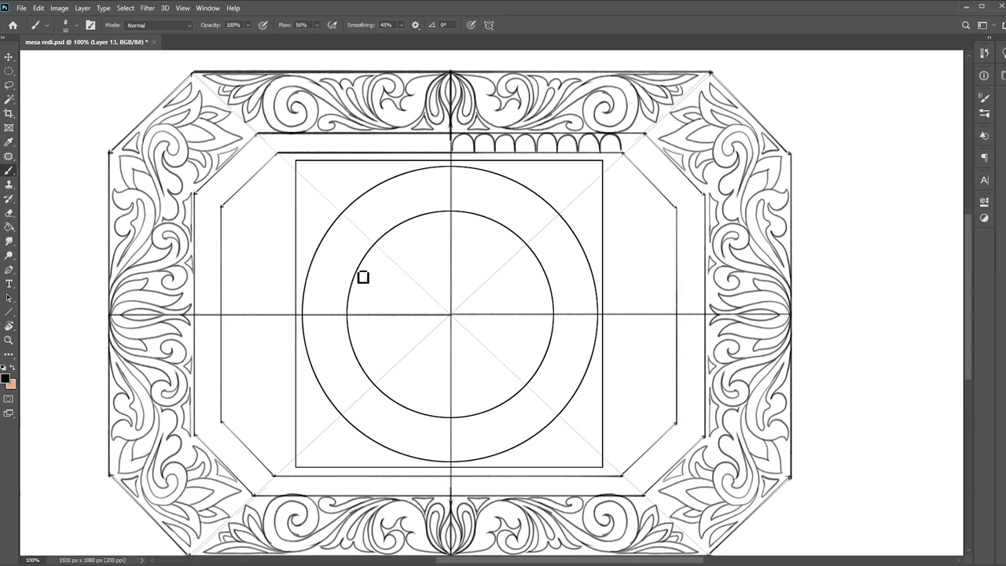
pyautogui.moveTo(485, 151)
pyautogui.mouseDown()
pyautogui.moveTo(516, 161)
pyautogui.moveTo(590, 147)
pyautogui.mouseUp()
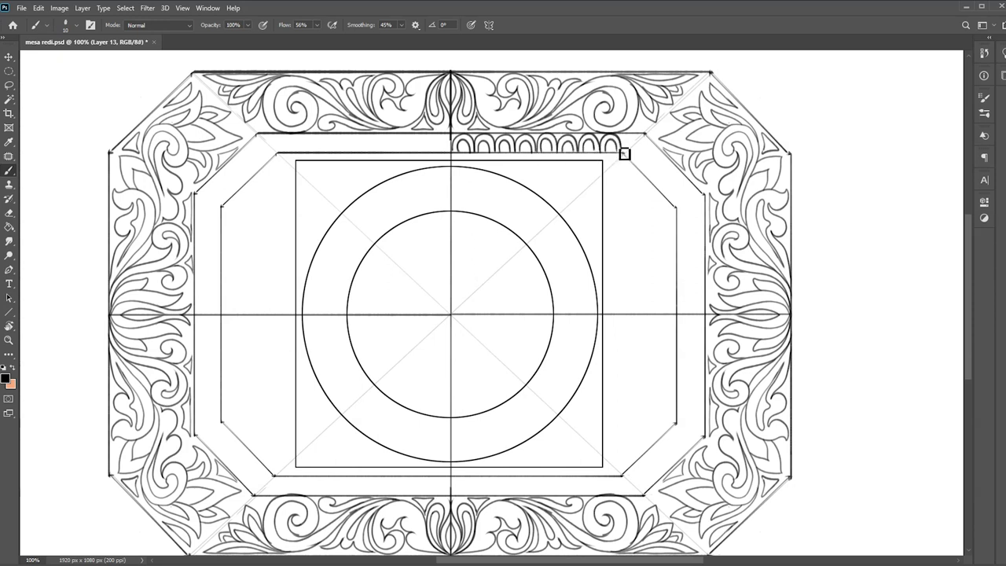
pyautogui.moveTo(678, 209)
pyautogui.mouseDown()
pyautogui.moveTo(703, 214)
pyautogui.moveTo(676, 259)
pyautogui.moveTo(680, 302)
pyautogui.mouseUp()
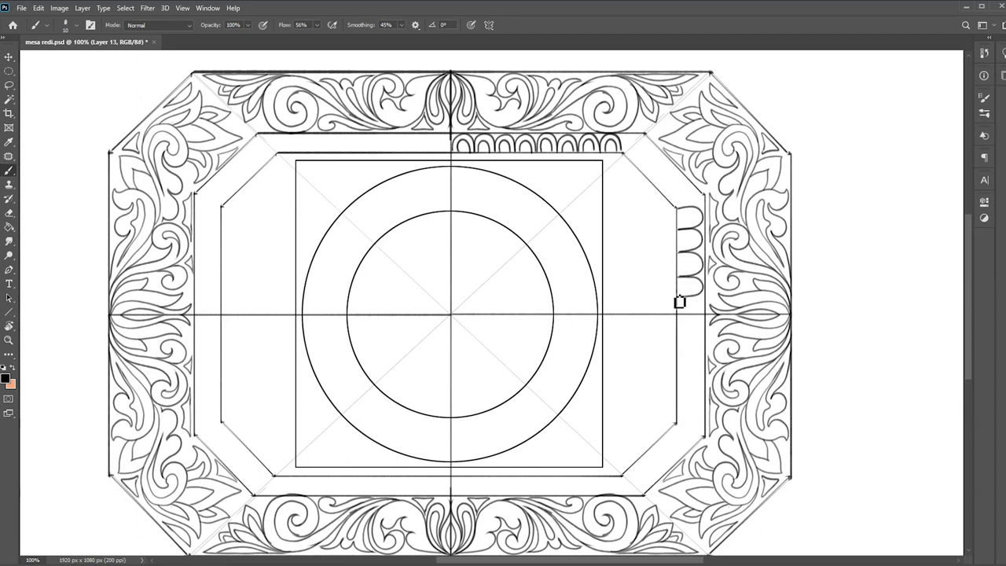
pyautogui.moveTo(686, 220); pyautogui.dragTo(685, 242)
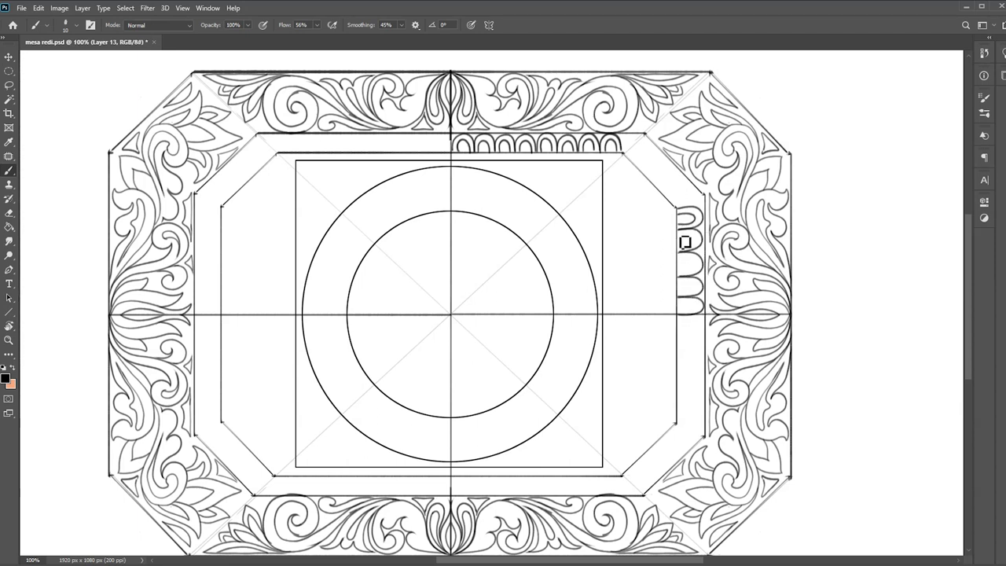
pyautogui.moveTo(685, 292); pyautogui.dragTo(681, 313)
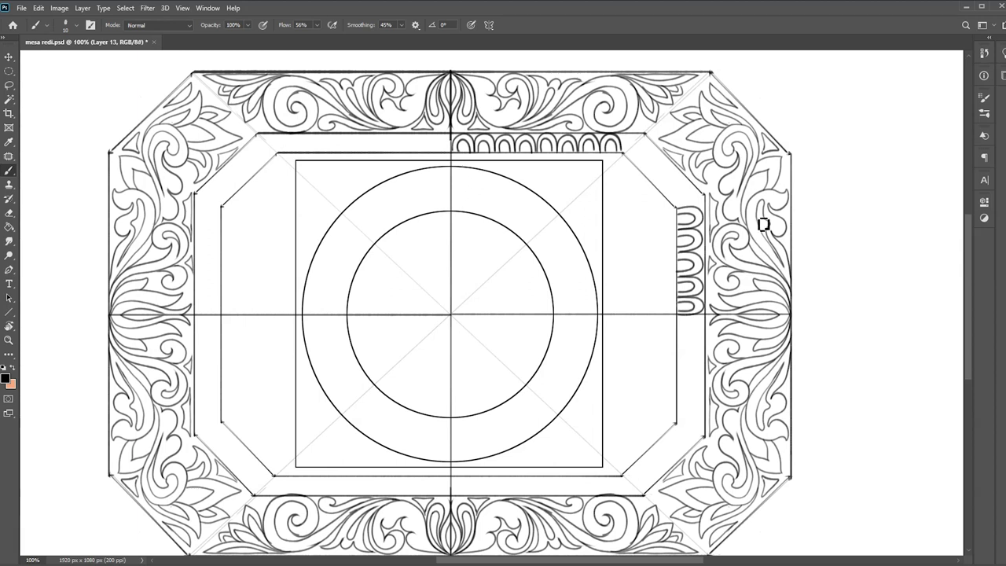
pyautogui.moveTo(680, 182); pyautogui.dragTo(638, 154)
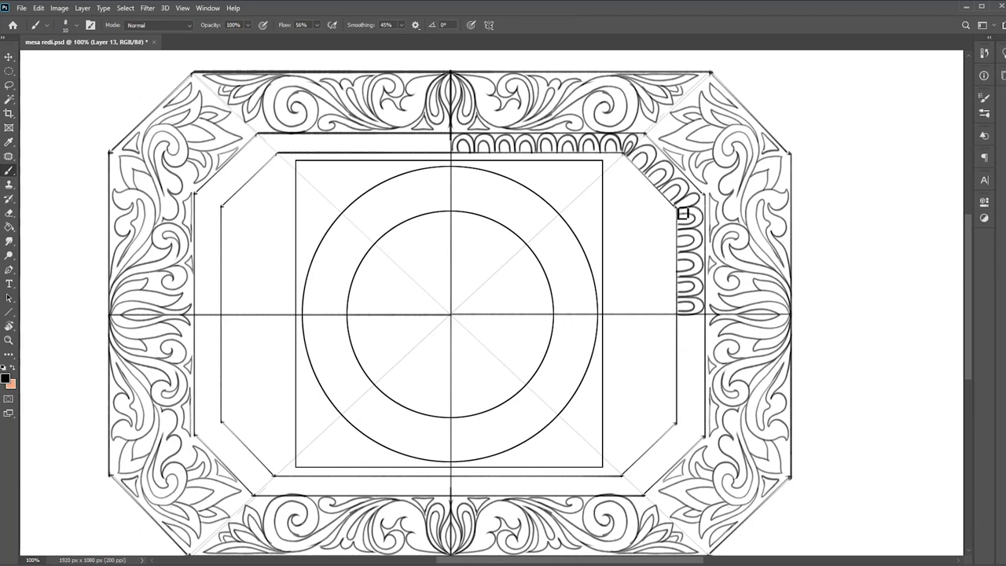
# - Repeat the arch border onto the lower-right, lower-left and upper-left edges with transformed copies
pyautogui.press('v')
pyautogui.hotkey('ctrl', 'alt', 'shift', 't')
pyautogui.hotkey('ctrl', 'alt', 'shift', 't')
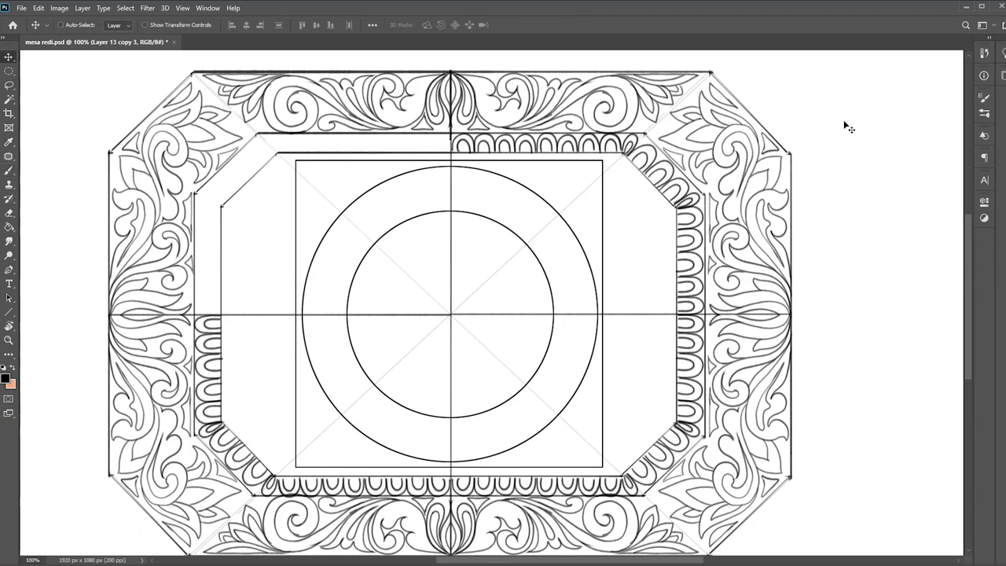
pyautogui.hotkey('ctrl', 'alt', 'shift', 't')
pyautogui.hotkey('ctrl', 'alt', 'shift', 'n')
# - Draw a lobe at the ring's top and repeat rotated copies around the circle
pyautogui.press('b')
pyautogui.moveTo(486, 180)
pyautogui.mouseDown()
pyautogui.moveTo(495, 216)
pyautogui.moveTo(544, 228)
pyautogui.mouseUp()
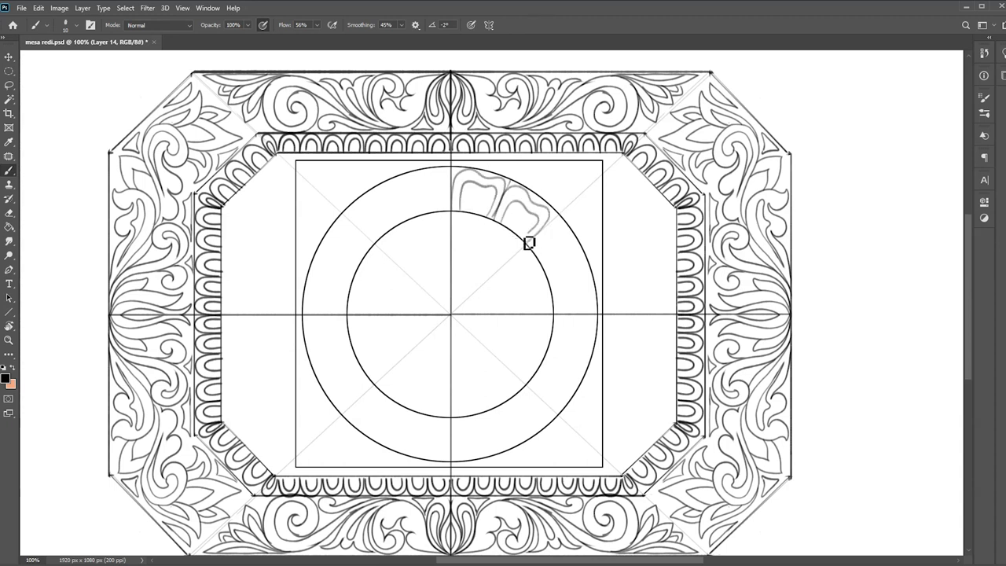
pyautogui.press('v')
pyautogui.hotkey('ctrl', 'alt', 'shift', 't')
pyautogui.hotkey('ctrl', 'alt', 'shift', 't')
pyautogui.scroll(-1, 899, 142)
pyautogui.hotkey('ctrl', 'alt', 'shift', 't')
pyautogui.hotkey('ctrl', 'alt', 'shift', 't')
pyautogui.hotkey('ctrl', 'alt', 'shift', 't')
pyautogui.hotkey('ctrl', 'alt', 'shift', 't')
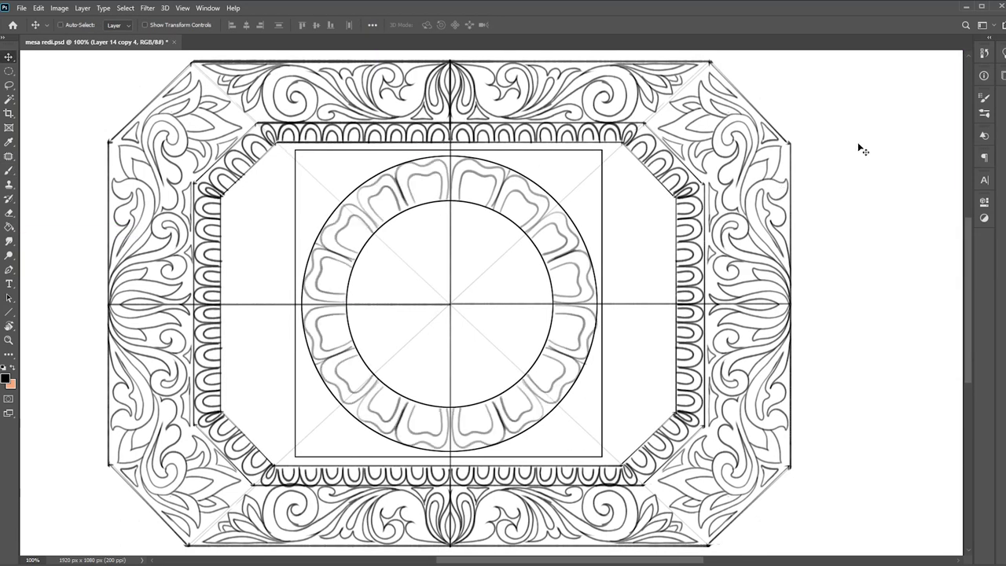
# - Merge the lobe copies and brush a teardrop petal from the circle centre
pyautogui.hotkey('ctrl', 'e')
pyautogui.press('b')
pyautogui.moveTo(469, 231)
pyautogui.mouseDown()
pyautogui.moveTo(489, 279)
pyautogui.moveTo(542, 269)
pyautogui.moveTo(479, 294)
pyautogui.mouseUp()
# - Undo the stray petal and brush a scroll motif with stem and serrated leaves right of the square
pyautogui.hotkey('ctrl', 'z')
pyautogui.hotkey('ctrl', 'z')
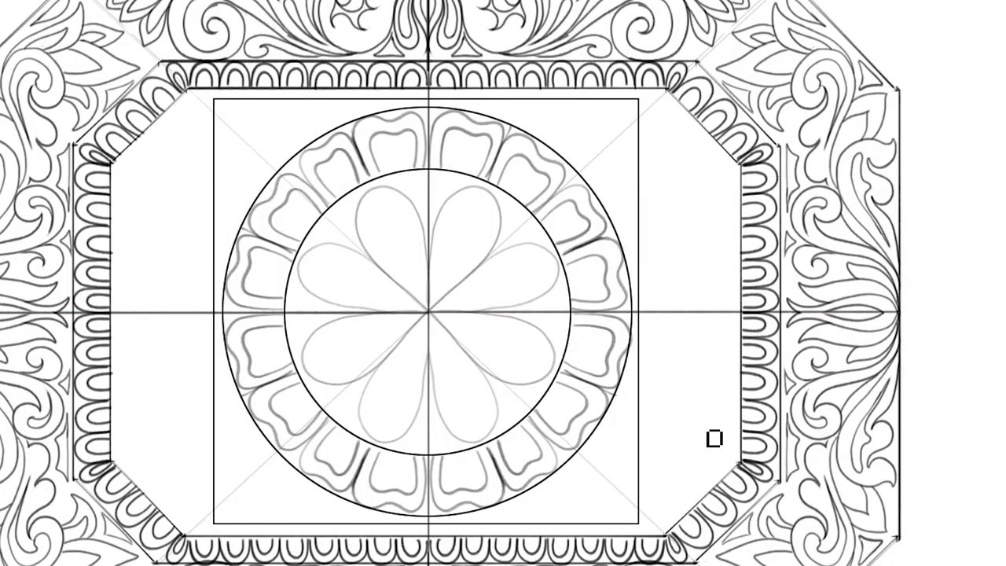
pyautogui.moveTo(655, 532); pyautogui.dragTo(674, 449)
pyautogui.moveTo(669, 516); pyautogui.dragTo(684, 419)
pyautogui.moveTo(692, 490)
pyautogui.mouseDown()
pyautogui.moveTo(665, 322)
pyautogui.moveTo(668, 386)
pyautogui.mouseUp()
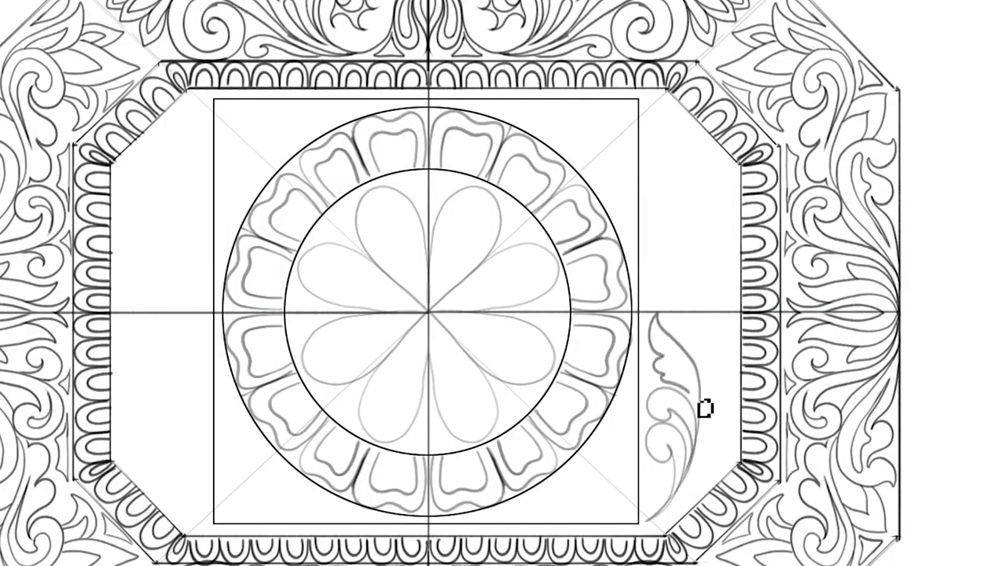
pyautogui.moveTo(657, 523)
pyautogui.mouseDown()
pyautogui.moveTo(732, 386)
pyautogui.moveTo(732, 354)
pyautogui.mouseUp()
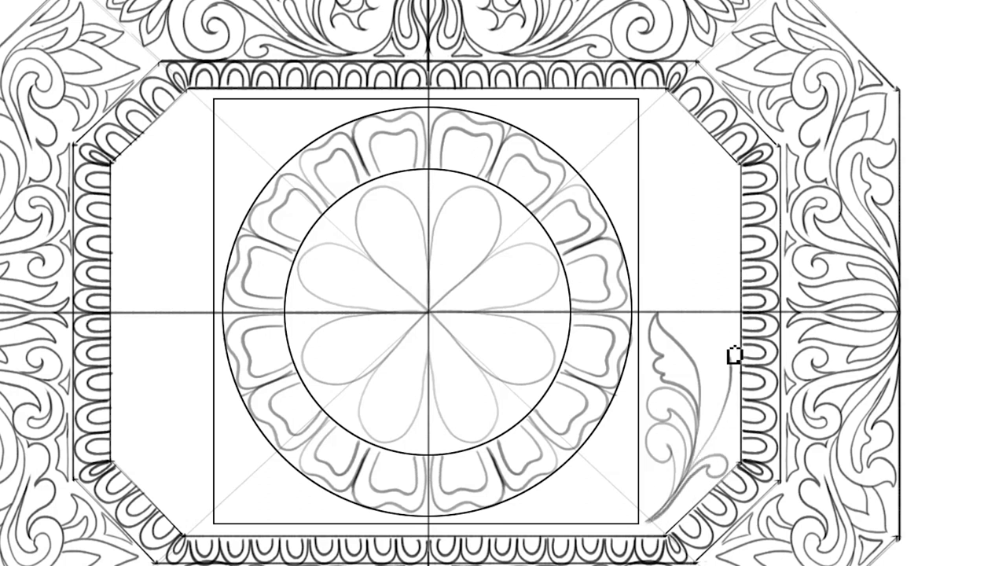
pyautogui.moveTo(669, 322)
pyautogui.mouseDown()
pyautogui.moveTo(721, 173)
pyautogui.moveTo(715, 236)
pyautogui.moveTo(690, 280)
pyautogui.mouseUp()
pyautogui.moveTo(732, 167)
pyautogui.mouseDown()
pyautogui.moveTo(739, 218)
pyautogui.moveTo(705, 371)
pyautogui.mouseUp()
pyautogui.moveTo(674, 180)
pyautogui.mouseDown()
pyautogui.moveTo(665, 218)
pyautogui.moveTo(669, 173)
pyautogui.moveTo(681, 158)
pyautogui.moveTo(705, 162)
pyautogui.moveTo(664, 234)
pyautogui.moveTo(685, 307)
pyautogui.moveTo(723, 196)
pyautogui.moveTo(687, 285)
pyautogui.mouseUp()
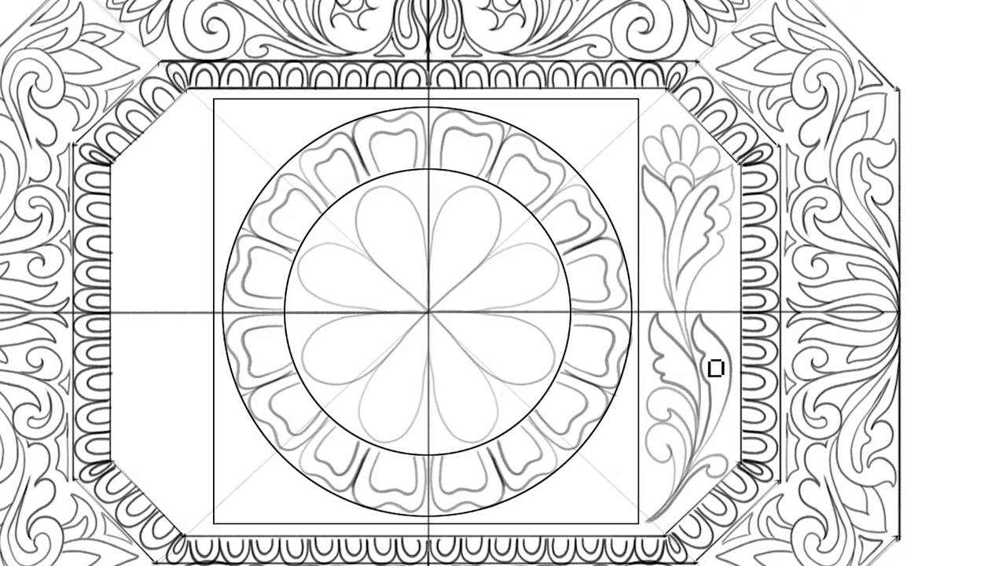
# - Add curls, leaf veins and top-flower petals, then place a mirrored floral panel on the left
pyautogui.moveTo(674, 442); pyautogui.dragTo(686, 434)
pyautogui.moveTo(663, 345)
pyautogui.mouseDown()
pyautogui.moveTo(692, 387)
pyautogui.moveTo(723, 294)
pyautogui.mouseUp()
pyautogui.moveTo(656, 526); pyautogui.dragTo(658, 478)
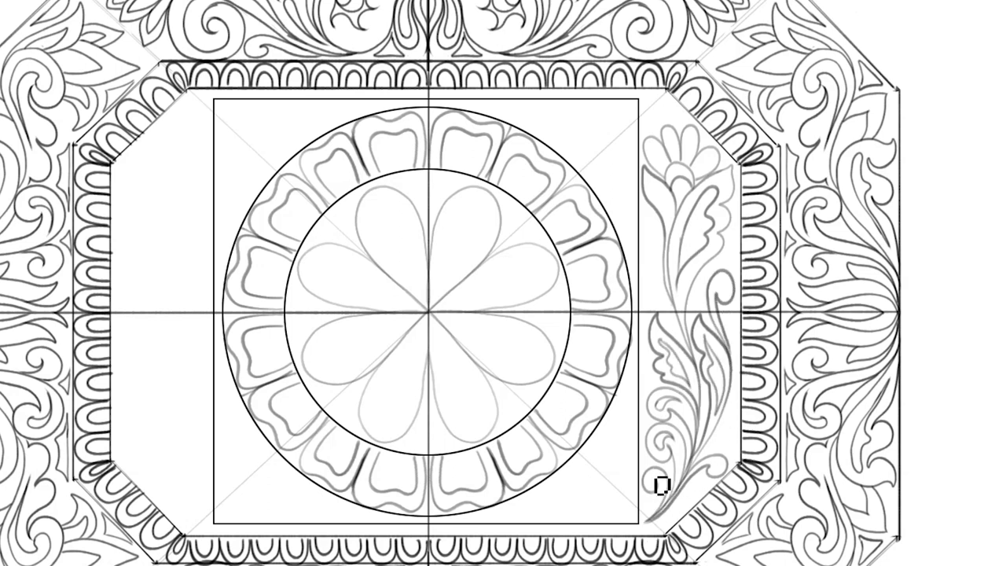
pyautogui.moveTo(667, 302)
pyautogui.mouseDown()
pyautogui.moveTo(669, 262)
pyautogui.moveTo(647, 235)
pyautogui.mouseUp()
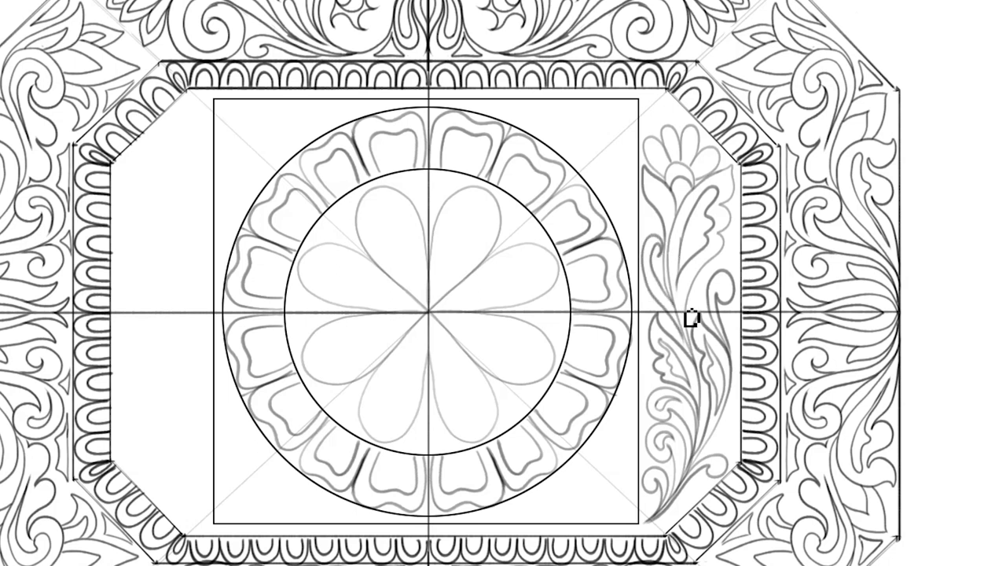
pyautogui.moveTo(672, 141)
pyautogui.mouseDown()
pyautogui.moveTo(681, 169)
pyautogui.moveTo(687, 157)
pyautogui.mouseUp()
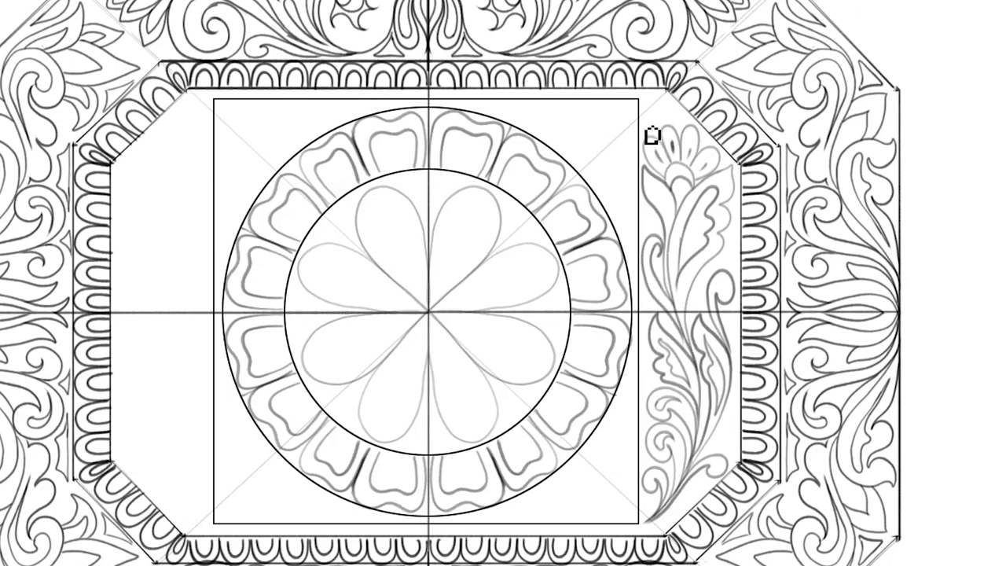
pyautogui.moveTo(662, 118); pyautogui.dragTo(679, 126)
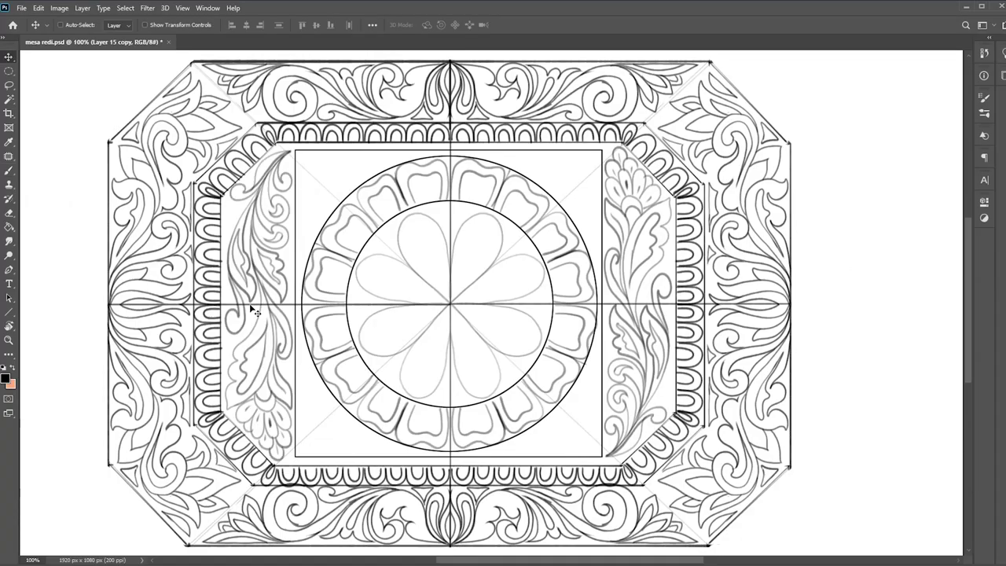
pyautogui.moveTo(259, 313); pyautogui.dragTo(255, 312)
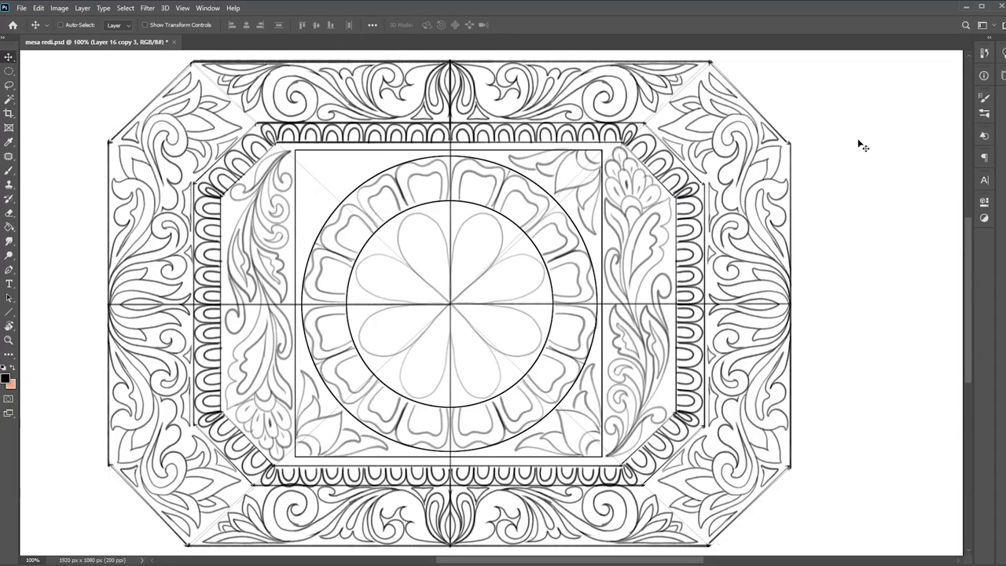
# - Brush the right handle's curved outline and its decorative curls
pyautogui.moveTo(793, 197); pyautogui.dragTo(843, 295)
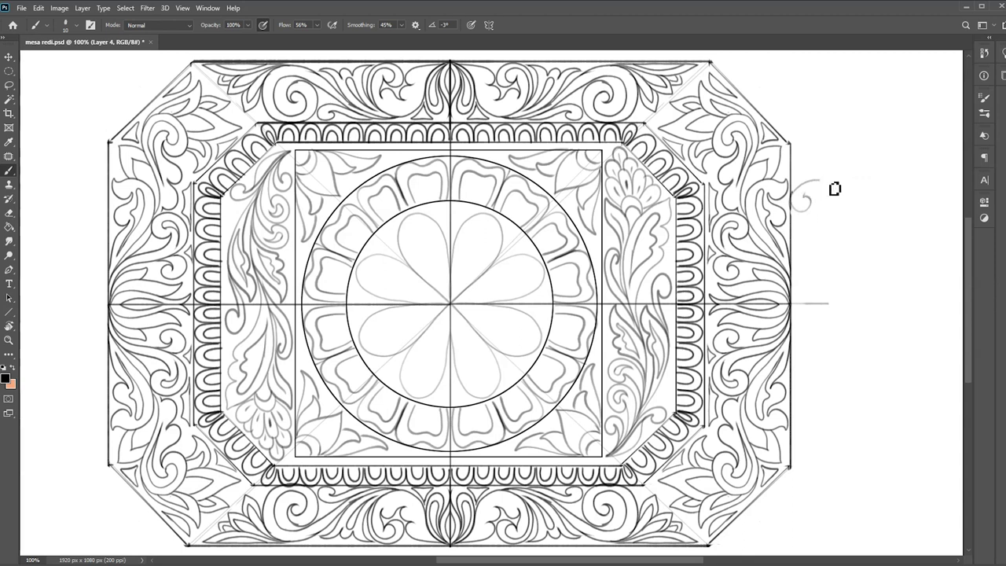
pyautogui.moveTo(819, 201); pyautogui.dragTo(824, 302)
pyautogui.moveTo(847, 204)
pyautogui.mouseDown()
pyautogui.moveTo(841, 183)
pyautogui.moveTo(837, 197)
pyautogui.mouseUp()
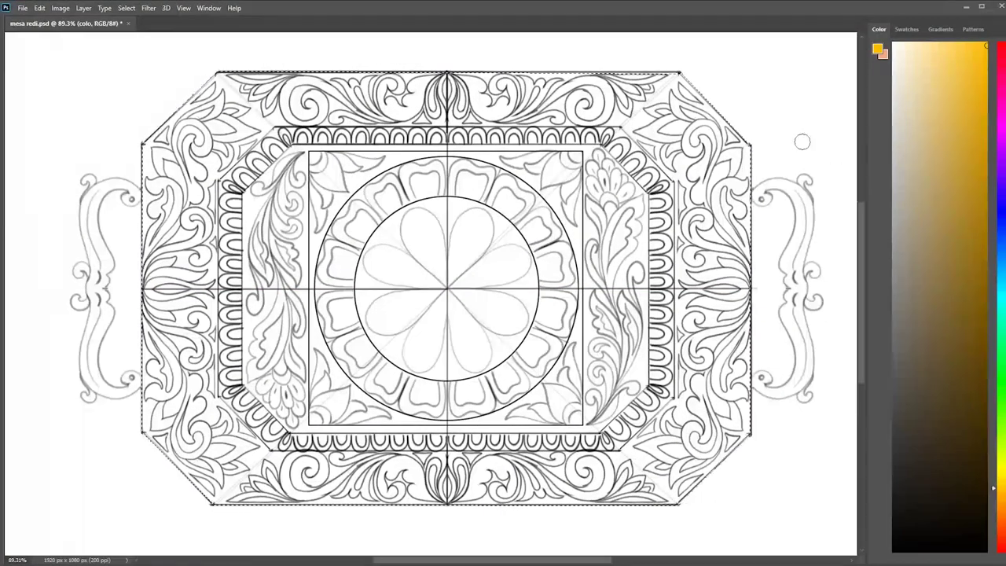
# - Paint the right, bottom and left borders and the rest of the tray yellow
pyautogui.moveTo(719, 236); pyautogui.dragTo(665, 314)
pyautogui.moveTo(709, 259)
pyautogui.mouseDown()
pyautogui.moveTo(731, 464)
pyautogui.moveTo(677, 496)
pyautogui.moveTo(707, 87)
pyautogui.moveTo(519, 370)
pyautogui.mouseUp()
pyautogui.moveTo(621, 362)
pyautogui.mouseDown()
pyautogui.moveTo(204, 472)
pyautogui.moveTo(173, 150)
pyautogui.moveTo(661, 331)
pyautogui.mouseUp()
pyautogui.moveTo(189, 440); pyautogui.dragTo(676, 150)
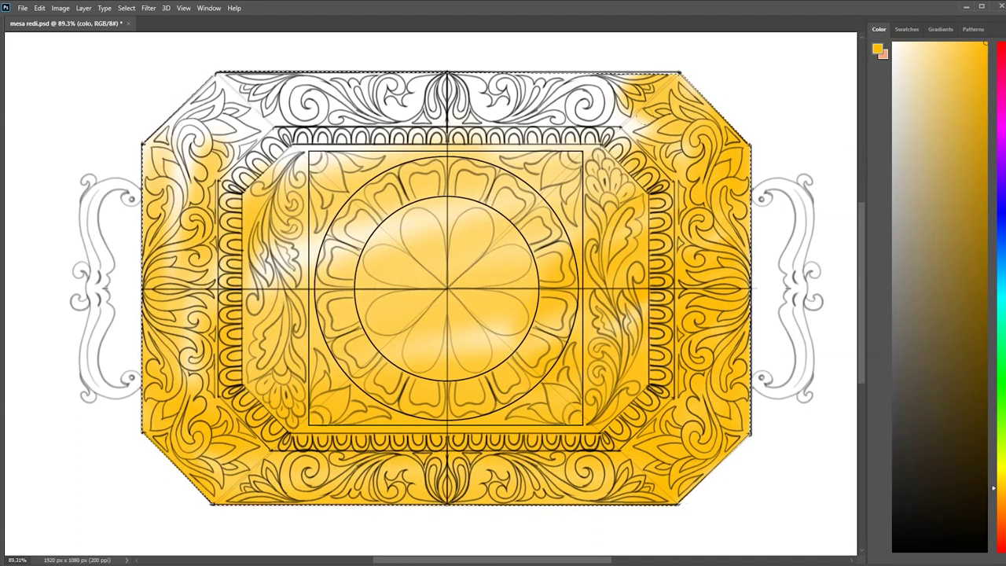
pyautogui.moveTo(676, 86); pyautogui.dragTo(158, 299)
pyautogui.moveTo(220, 126); pyautogui.dragTo(566, 299)
pyautogui.moveTo(181, 346)
pyautogui.mouseDown()
pyautogui.moveTo(621, 330)
pyautogui.moveTo(228, 472)
pyautogui.mouseUp()
# - Even out the yellow on borders and central circle, deselect, and begin maroon between petals
pyautogui.moveTo(157, 393); pyautogui.dragTo(716, 448)
pyautogui.moveTo(731, 236); pyautogui.dragTo(157, 456)
pyautogui.moveTo(708, 472); pyautogui.dragTo(181, 110)
pyautogui.moveTo(381, 283); pyautogui.dragTo(499, 216)
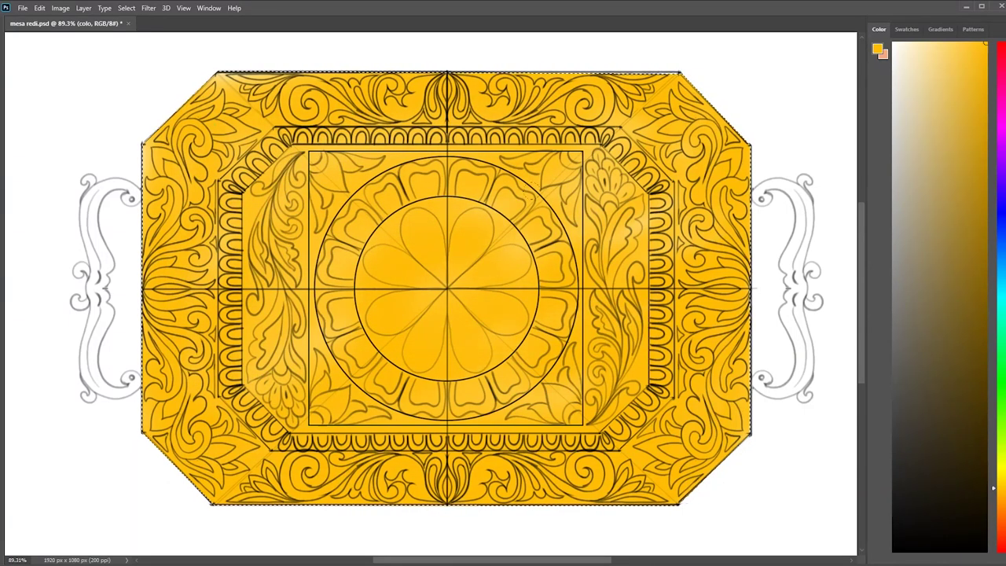
pyautogui.hotkey('ctrl', 'd')
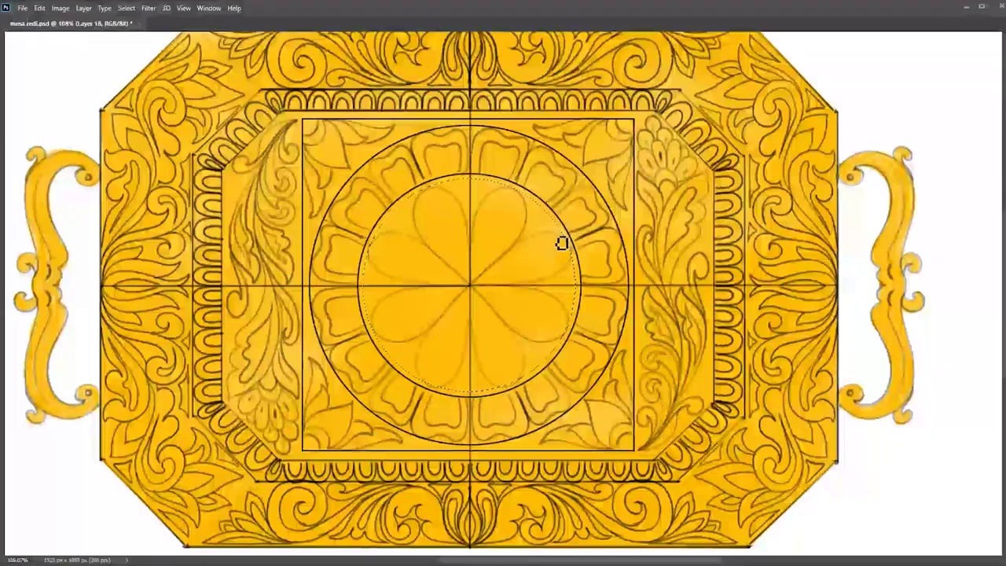
pyautogui.moveTo(527, 200)
pyautogui.mouseDown()
pyautogui.moveTo(522, 229)
pyautogui.moveTo(475, 283)
pyautogui.moveTo(568, 240)
pyautogui.moveTo(509, 249)
pyautogui.mouseUp()
# - Fill the gaps between the central petals with maroon, deselect, and paint maroon around the outer lobes
pyautogui.moveTo(575, 252); pyautogui.dragTo(523, 196)
pyautogui.moveTo(474, 283); pyautogui.dragTo(541, 294)
pyautogui.moveTo(531, 346); pyautogui.dragTo(579, 290)
pyautogui.moveTo(479, 291)
pyautogui.mouseDown()
pyautogui.moveTo(521, 328)
pyautogui.moveTo(539, 362)
pyautogui.moveTo(481, 385)
pyautogui.moveTo(473, 287)
pyautogui.moveTo(478, 371)
pyautogui.moveTo(480, 288)
pyautogui.moveTo(571, 329)
pyautogui.moveTo(487, 337)
pyautogui.moveTo(443, 388)
pyautogui.moveTo(469, 385)
pyautogui.moveTo(404, 348)
pyautogui.moveTo(416, 353)
pyautogui.moveTo(382, 288)
pyautogui.moveTo(383, 315)
pyautogui.moveTo(448, 292)
pyautogui.moveTo(374, 244)
pyautogui.moveTo(416, 225)
pyautogui.moveTo(474, 220)
pyautogui.moveTo(521, 194)
pyautogui.moveTo(449, 191)
pyautogui.moveTo(558, 231)
pyautogui.moveTo(579, 184)
pyautogui.mouseUp()
pyautogui.hotkey('ctrl', 'd')
pyautogui.moveTo(559, 216)
pyautogui.mouseDown()
pyautogui.moveTo(584, 240)
pyautogui.moveTo(582, 196)
pyautogui.mouseUp()
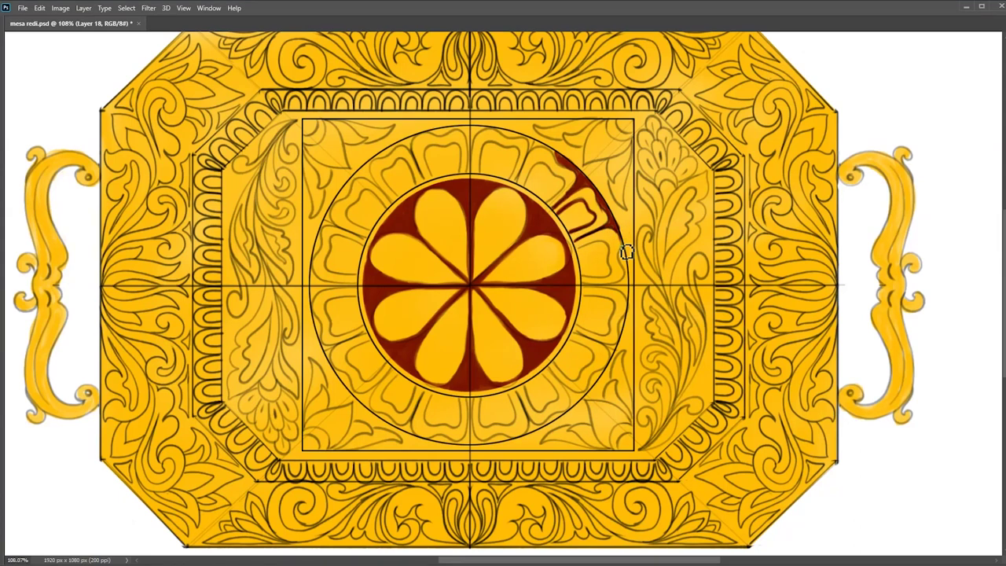
pyautogui.moveTo(621, 260)
pyautogui.mouseDown()
pyautogui.moveTo(615, 330)
pyautogui.moveTo(602, 340)
pyautogui.mouseUp()
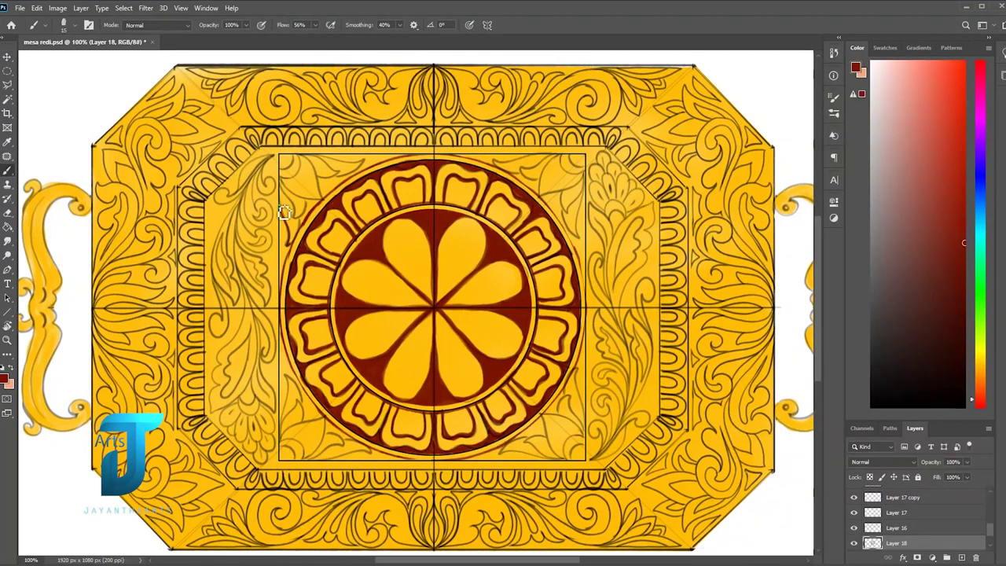
# - Paint maroon into the corner gaps left and right of the rosette's top and beside the top-left leaf
pyautogui.moveTo(284, 216); pyautogui.dragTo(309, 223)
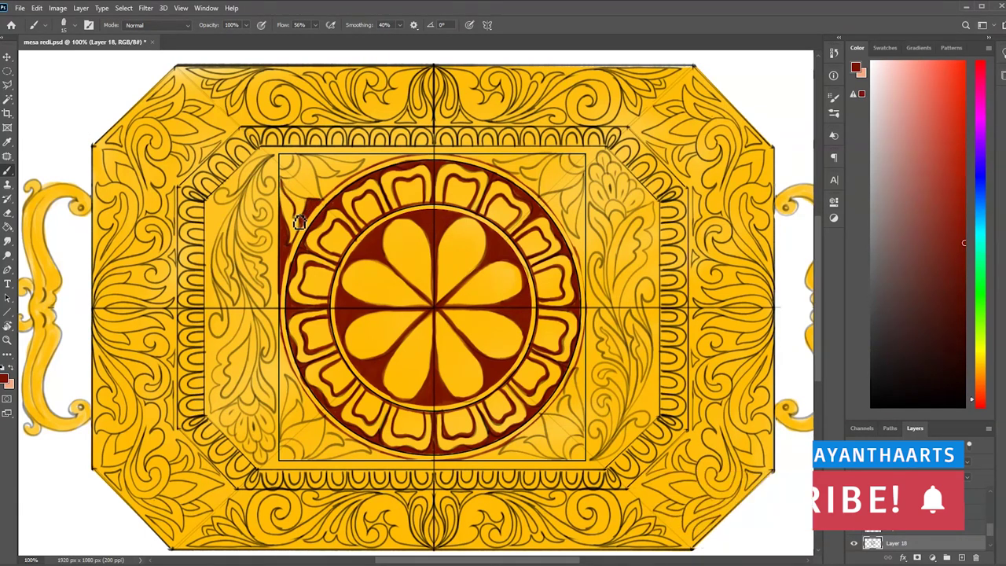
pyautogui.moveTo(317, 161)
pyautogui.mouseDown()
pyautogui.moveTo(352, 182)
pyautogui.moveTo(318, 160)
pyautogui.moveTo(398, 162)
pyautogui.moveTo(346, 162)
pyautogui.mouseUp()
pyautogui.moveTo(293, 179)
pyautogui.mouseDown()
pyautogui.moveTo(307, 165)
pyautogui.moveTo(325, 188)
pyautogui.mouseUp()
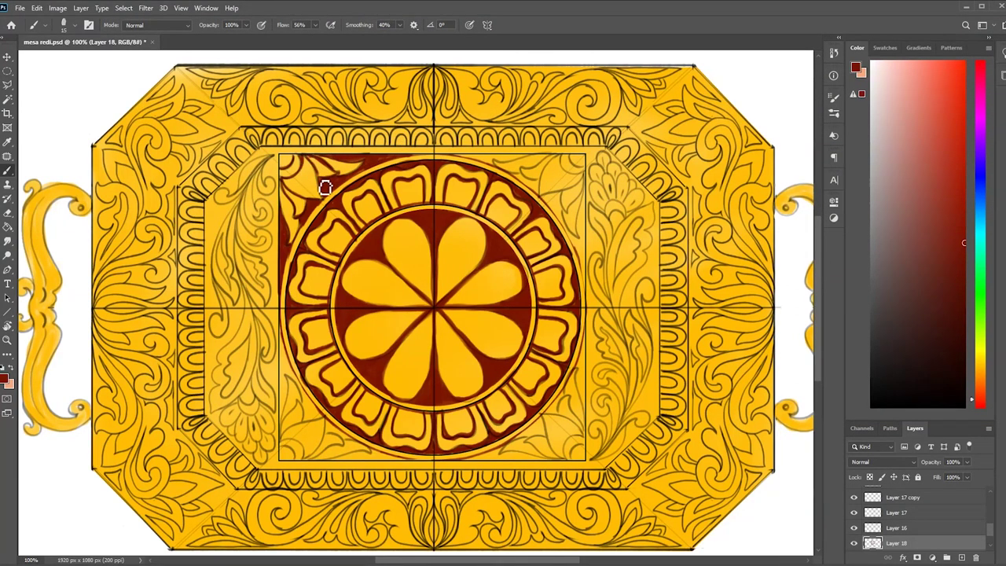
pyautogui.moveTo(461, 159)
pyautogui.mouseDown()
pyautogui.moveTo(529, 162)
pyautogui.moveTo(515, 175)
pyautogui.moveTo(506, 161)
pyautogui.moveTo(569, 209)
pyautogui.moveTo(560, 206)
pyautogui.moveTo(578, 254)
pyautogui.moveTo(569, 225)
pyautogui.moveTo(590, 181)
pyautogui.moveTo(589, 288)
pyautogui.moveTo(586, 242)
pyautogui.mouseUp()
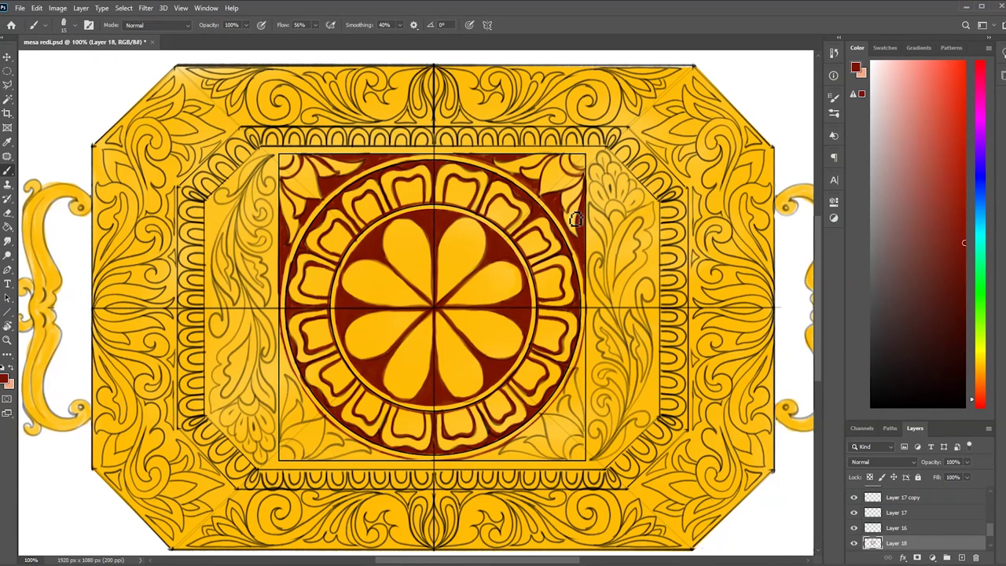
pyautogui.scroll(2, 603, 344)
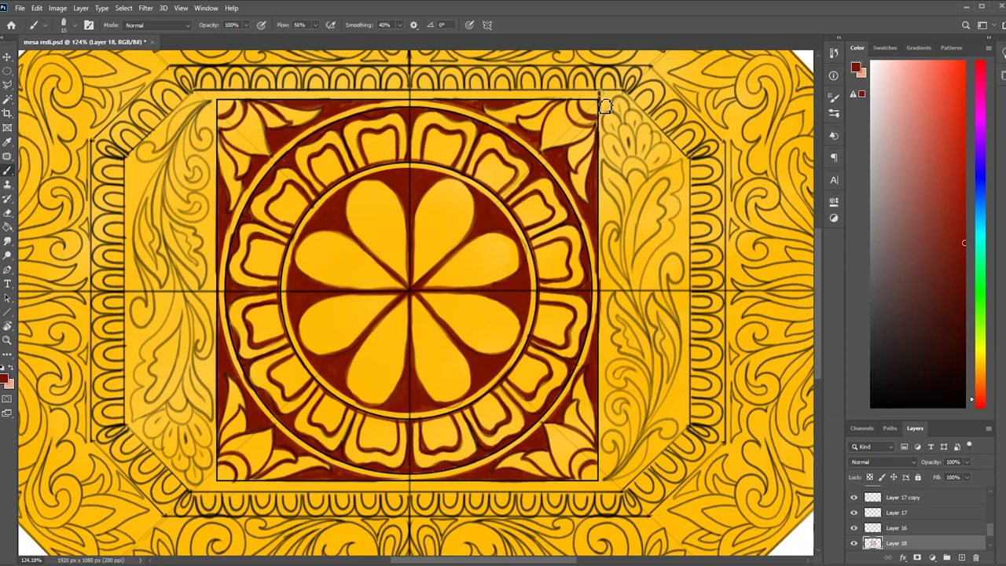
# - Fill the corner wedge right of the square and the leaf panel's left edge with maroon
pyautogui.moveTo(619, 98)
pyautogui.mouseDown()
pyautogui.moveTo(681, 154)
pyautogui.moveTo(604, 137)
pyautogui.mouseUp()
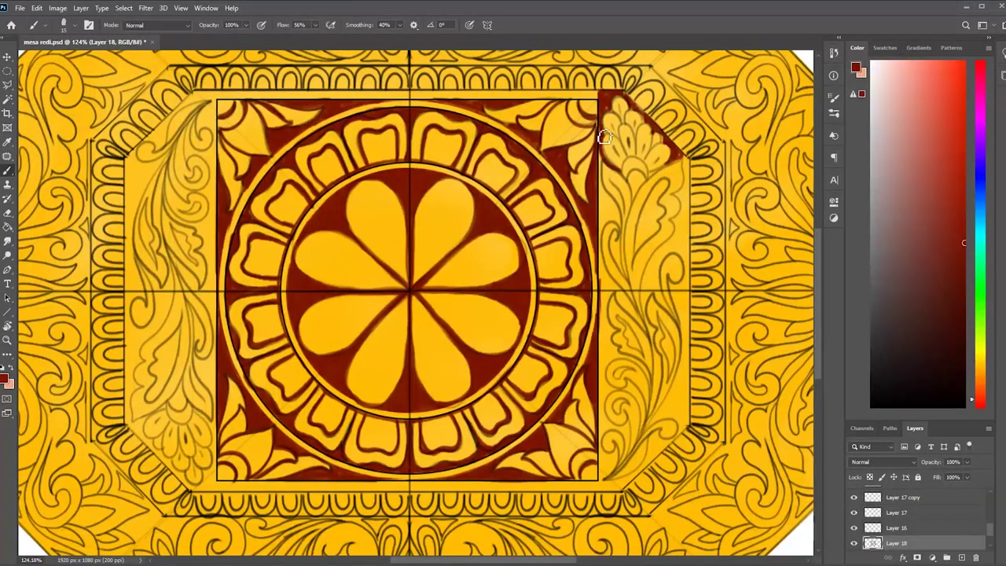
pyautogui.moveTo(614, 181)
pyautogui.mouseDown()
pyautogui.moveTo(633, 425)
pyautogui.moveTo(547, 260)
pyautogui.moveTo(519, 259)
pyautogui.moveTo(524, 318)
pyautogui.moveTo(551, 264)
pyautogui.moveTo(582, 299)
pyautogui.moveTo(520, 334)
pyautogui.moveTo(585, 275)
pyautogui.moveTo(566, 169)
pyautogui.mouseUp()
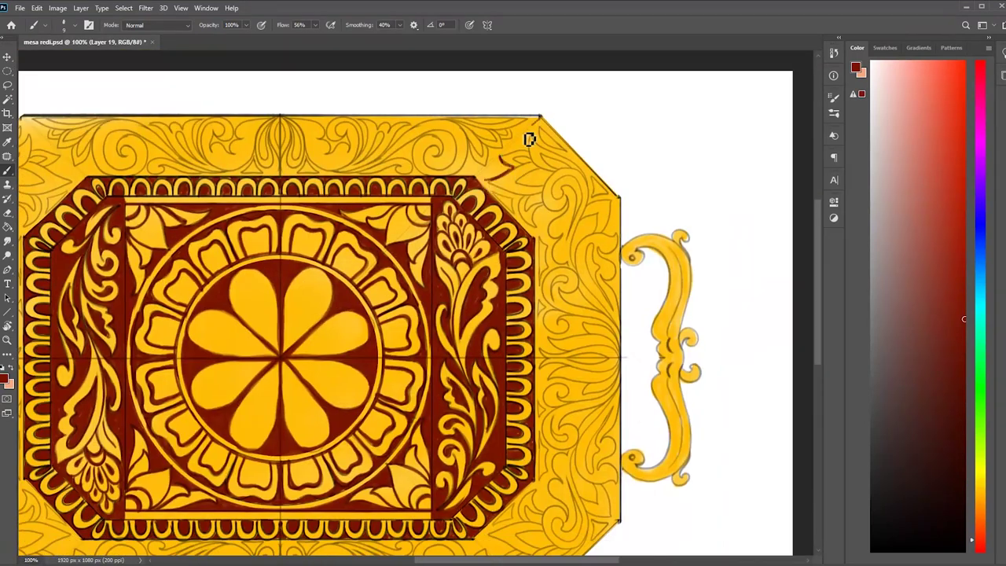
# - Brush maroon into the upper-right border corner, diagonal corner and around the right corner ornament
pyautogui.moveTo(530, 140)
pyautogui.mouseDown()
pyautogui.moveTo(492, 193)
pyautogui.moveTo(517, 172)
pyautogui.mouseUp()
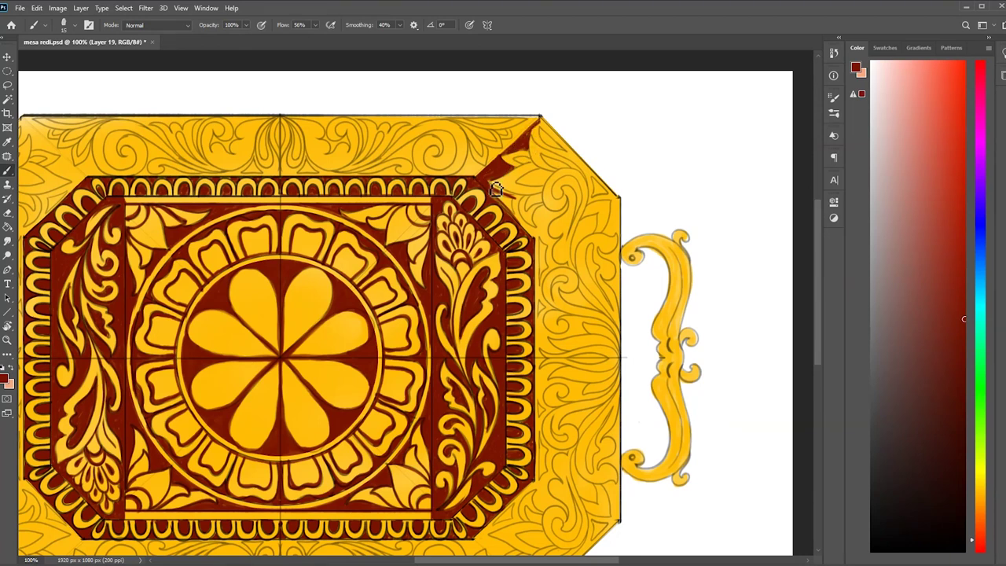
pyautogui.moveTo(532, 236); pyautogui.dragTo(543, 316)
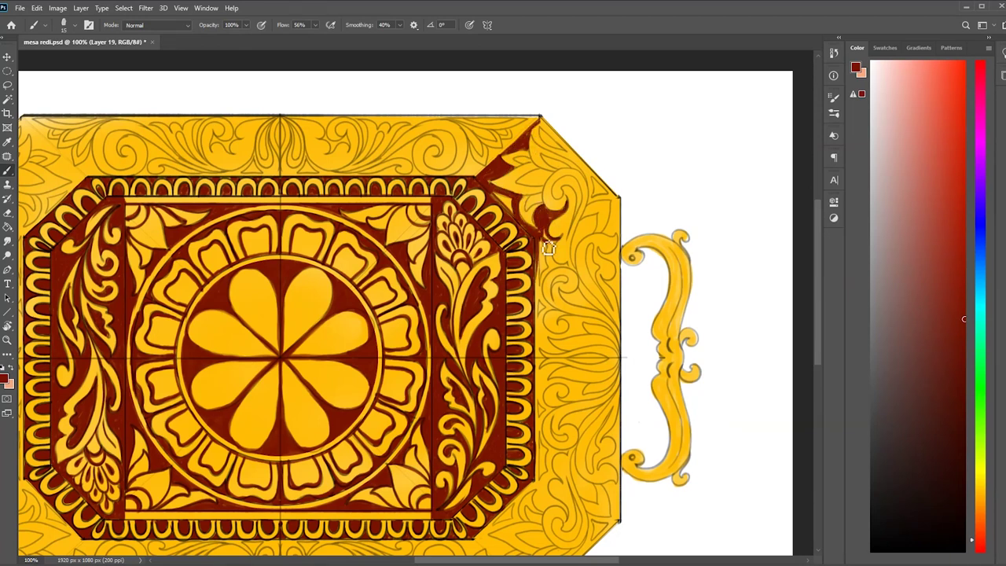
pyautogui.moveTo(584, 105)
pyautogui.mouseDown()
pyautogui.moveTo(586, 168)
pyautogui.moveTo(628, 212)
pyautogui.moveTo(622, 279)
pyautogui.moveTo(546, 328)
pyautogui.moveTo(590, 323)
pyautogui.moveTo(586, 334)
pyautogui.mouseUp()
pyautogui.moveTo(559, 291)
pyautogui.mouseDown()
pyautogui.moveTo(602, 264)
pyautogui.moveTo(607, 298)
pyautogui.moveTo(548, 161)
pyautogui.moveTo(579, 169)
pyautogui.moveTo(546, 231)
pyautogui.moveTo(534, 162)
pyautogui.mouseUp()
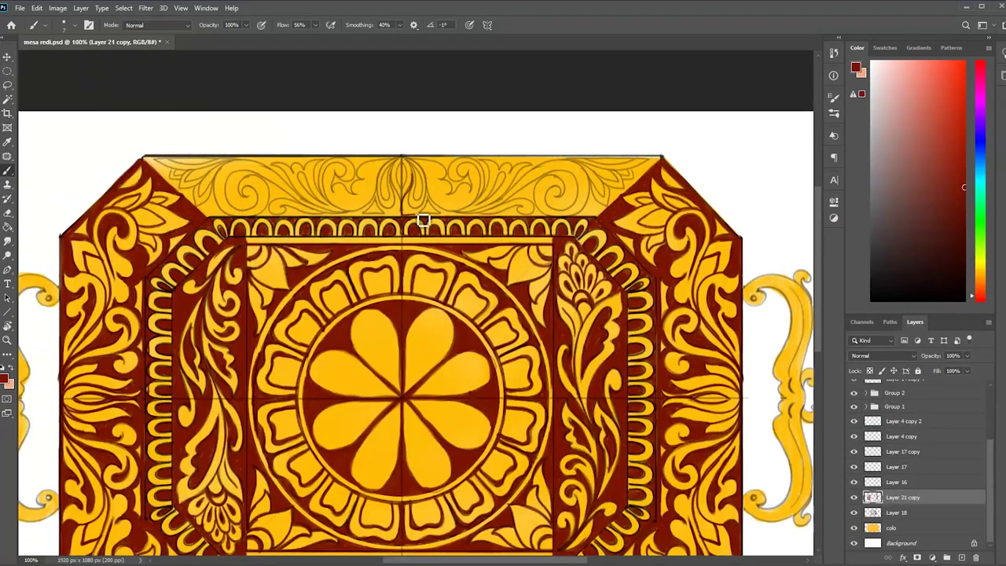
# - Paint maroon along the top border's centre line, its right curl and remaining yellow gaps
pyautogui.moveTo(423, 220)
pyautogui.mouseDown()
pyautogui.moveTo(404, 225)
pyautogui.moveTo(420, 217)
pyautogui.mouseUp()
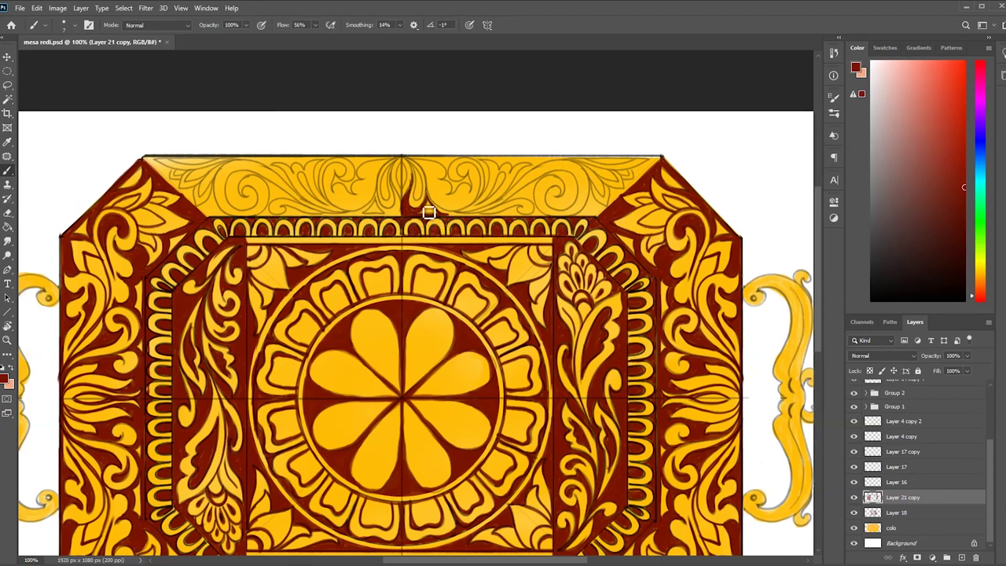
pyautogui.moveTo(421, 195); pyautogui.dragTo(411, 166)
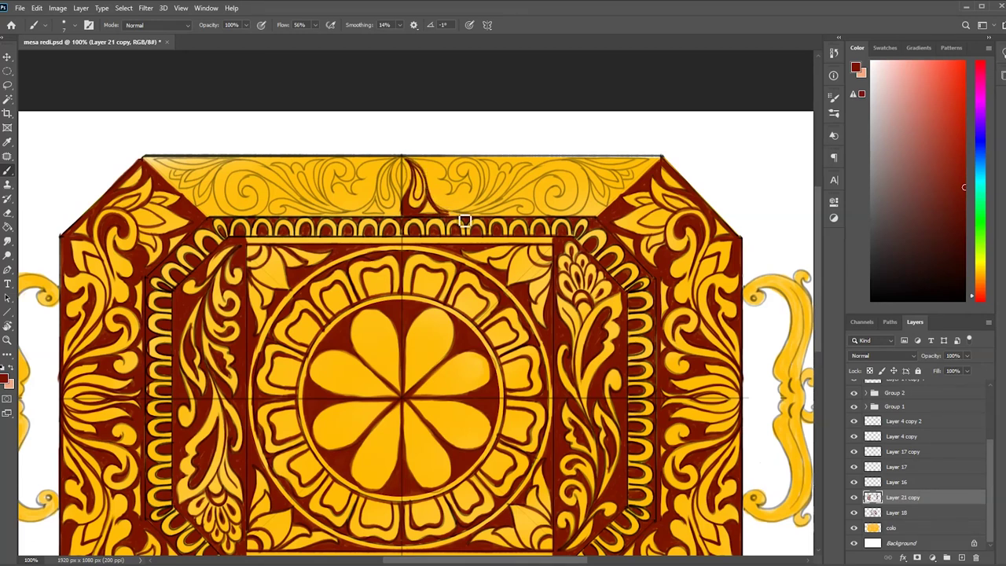
pyautogui.moveTo(412, 164)
pyautogui.mouseDown()
pyautogui.moveTo(451, 175)
pyautogui.moveTo(451, 194)
pyautogui.moveTo(472, 175)
pyautogui.moveTo(455, 170)
pyautogui.moveTo(449, 191)
pyautogui.moveTo(460, 164)
pyautogui.moveTo(472, 188)
pyautogui.moveTo(483, 170)
pyautogui.moveTo(490, 186)
pyautogui.moveTo(478, 162)
pyautogui.moveTo(519, 173)
pyautogui.moveTo(482, 216)
pyautogui.moveTo(505, 162)
pyautogui.moveTo(539, 157)
pyautogui.moveTo(504, 188)
pyautogui.moveTo(558, 165)
pyautogui.moveTo(516, 192)
pyautogui.moveTo(556, 167)
pyautogui.moveTo(527, 165)
pyautogui.mouseUp()
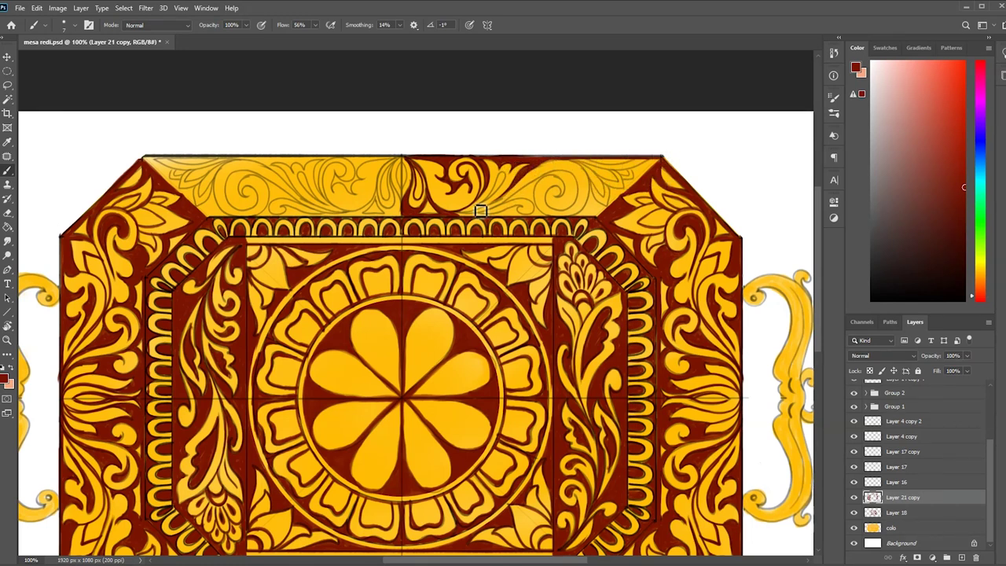
pyautogui.moveTo(504, 183)
pyautogui.mouseDown()
pyautogui.moveTo(562, 185)
pyautogui.moveTo(581, 197)
pyautogui.mouseUp()
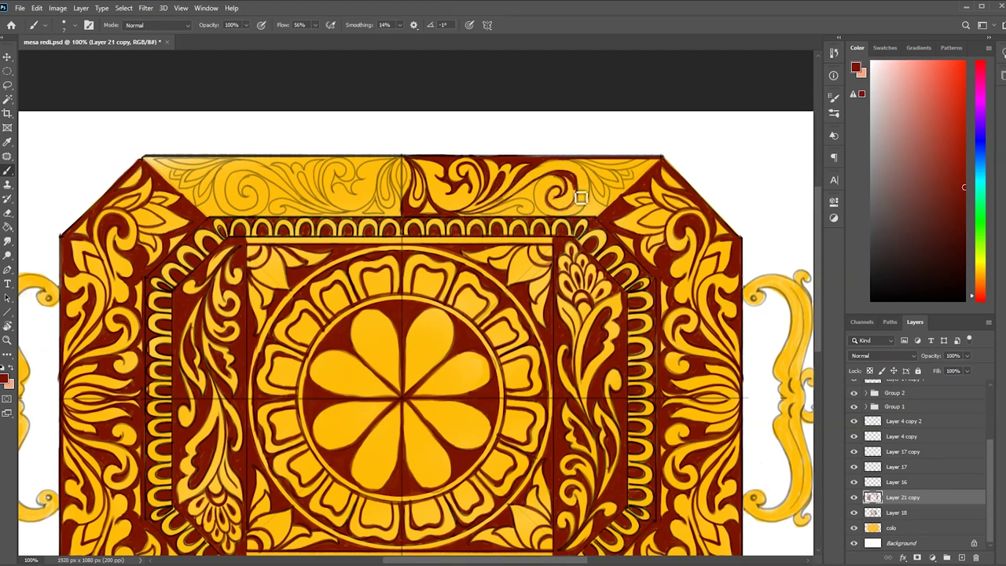
pyautogui.scroll(2, 562, 191)
pyautogui.scroll(-3, 633, 187)
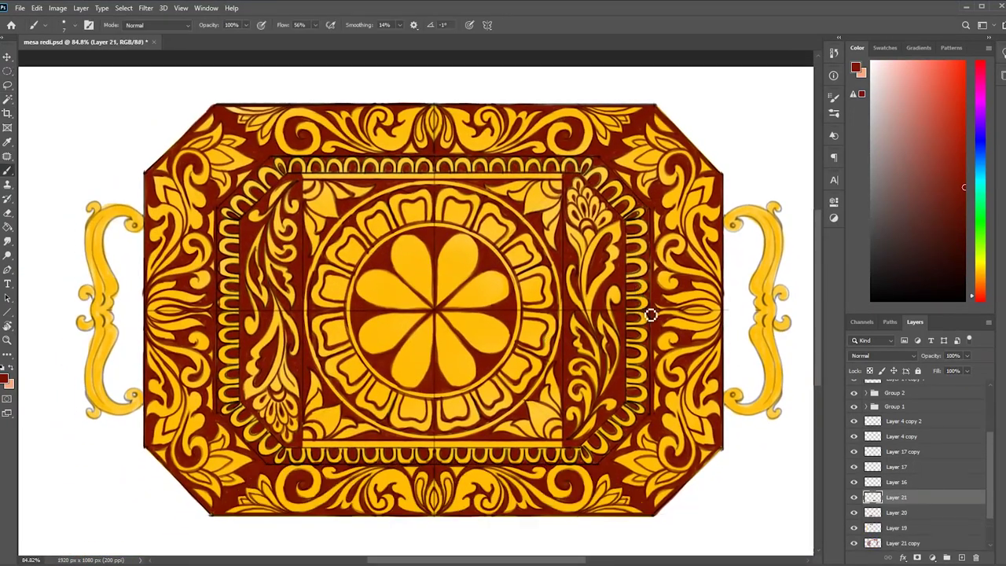
# - Shade the right scroll handle's left, right, top and bottom edges with small dark red strokes
pyautogui.moveTo(768, 217); pyautogui.dragTo(762, 277)
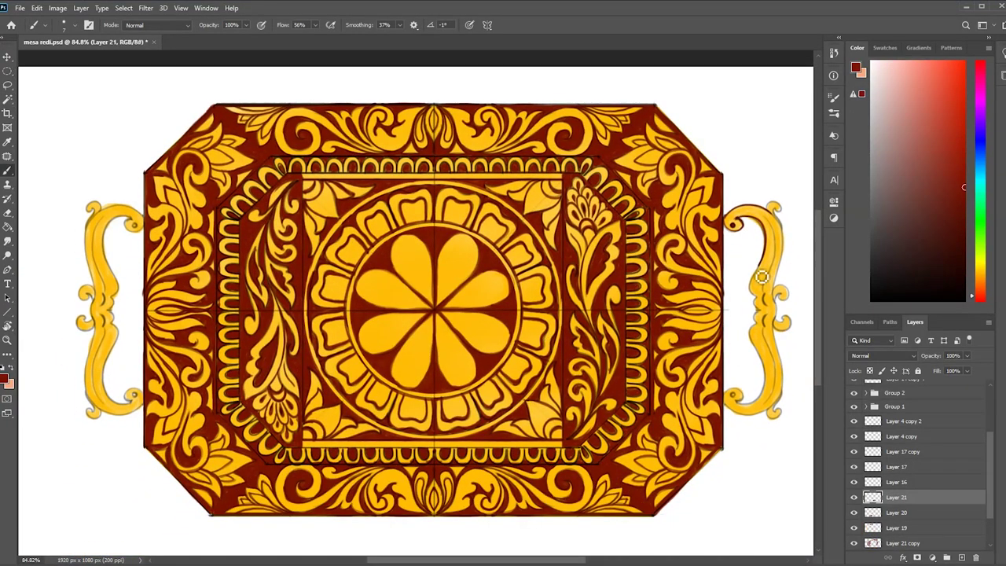
pyautogui.moveTo(780, 207)
pyautogui.mouseDown()
pyautogui.moveTo(782, 299)
pyautogui.moveTo(787, 225)
pyautogui.moveTo(789, 241)
pyautogui.mouseUp()
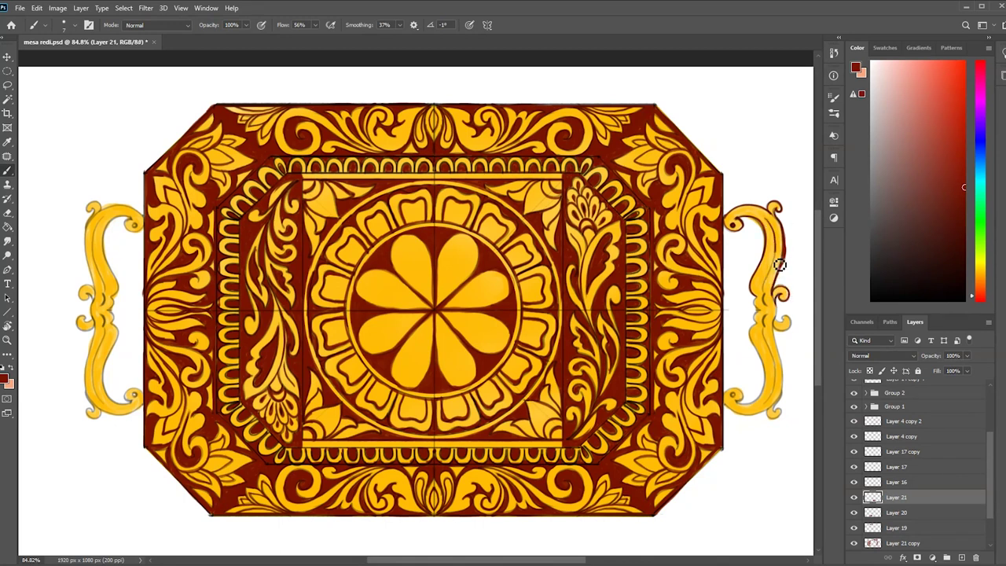
pyautogui.moveTo(769, 315); pyautogui.dragTo(757, 330)
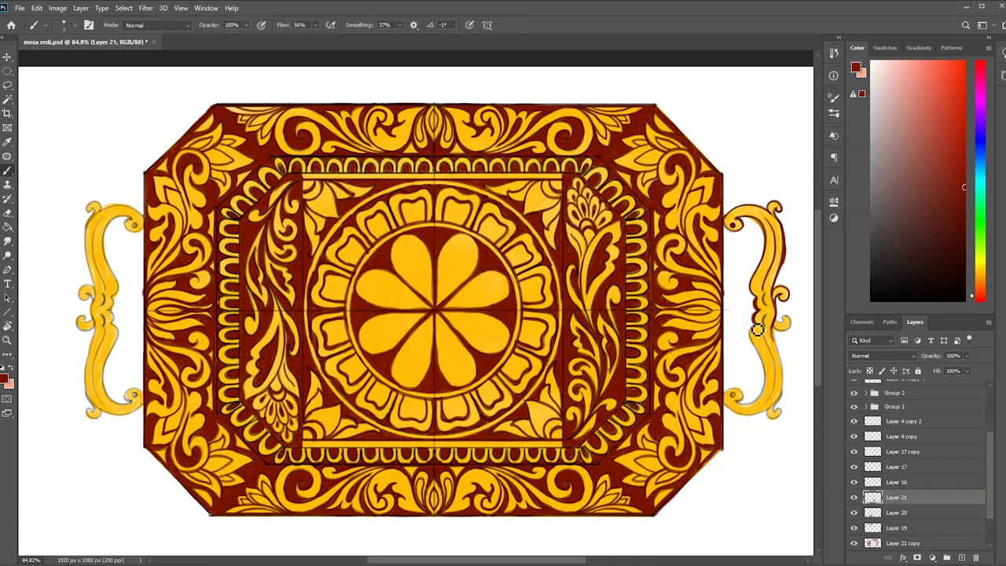
pyautogui.moveTo(743, 408); pyautogui.dragTo(753, 423)
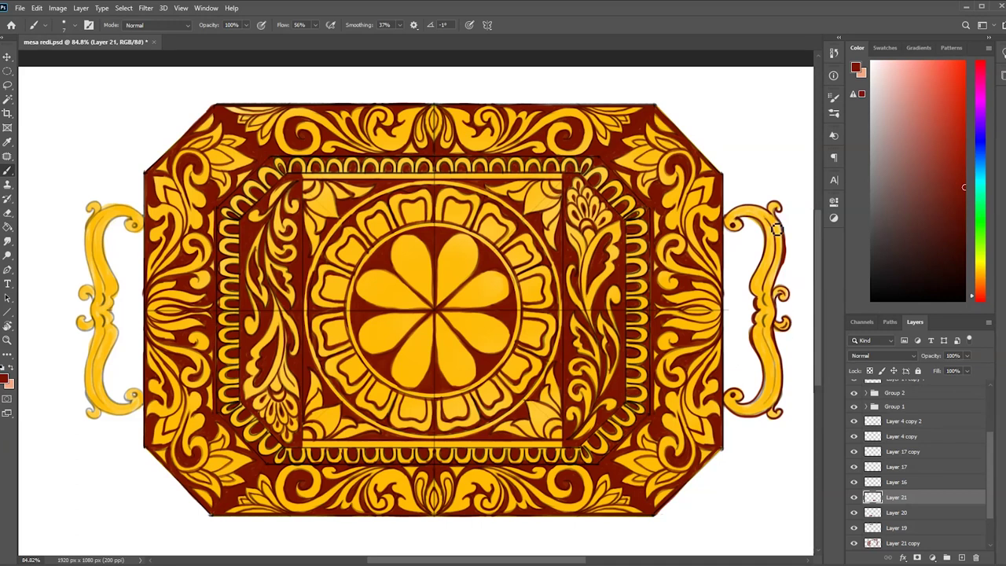
pyautogui.moveTo(765, 294); pyautogui.dragTo(779, 256)
pyautogui.hotkey('ctrl', 'shift', 'alt', 'n')
pyautogui.press('Tab')
# - Brush soft orange glow over the rosette's right petal and the ring's top, left and upper-right arcs
pyautogui.scroll(1, 442, 347)
pyautogui.moveTo(443, 347)
pyautogui.mouseDown()
pyautogui.moveTo(488, 351)
pyautogui.moveTo(473, 285)
pyautogui.mouseUp()
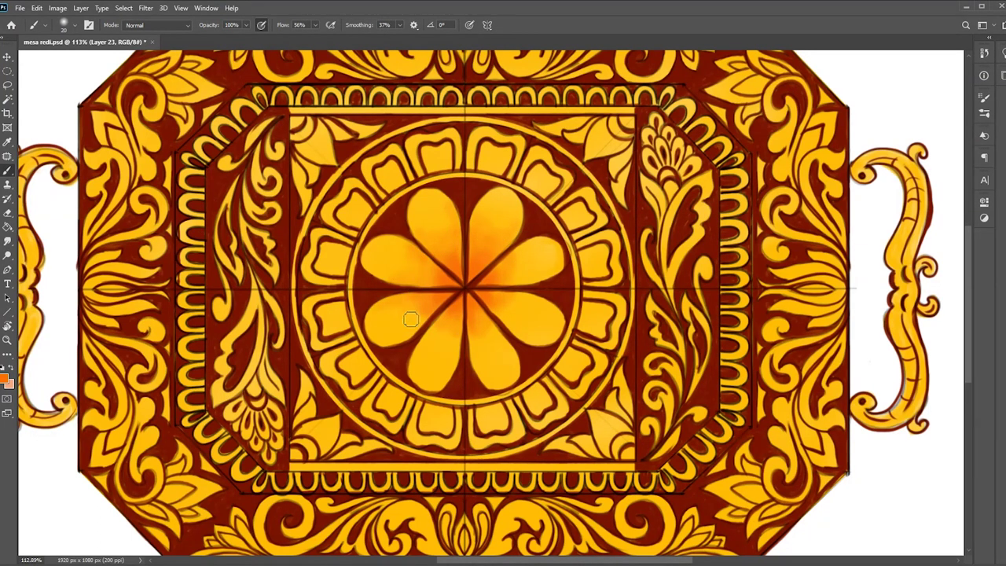
pyautogui.moveTo(486, 358); pyautogui.dragTo(532, 305)
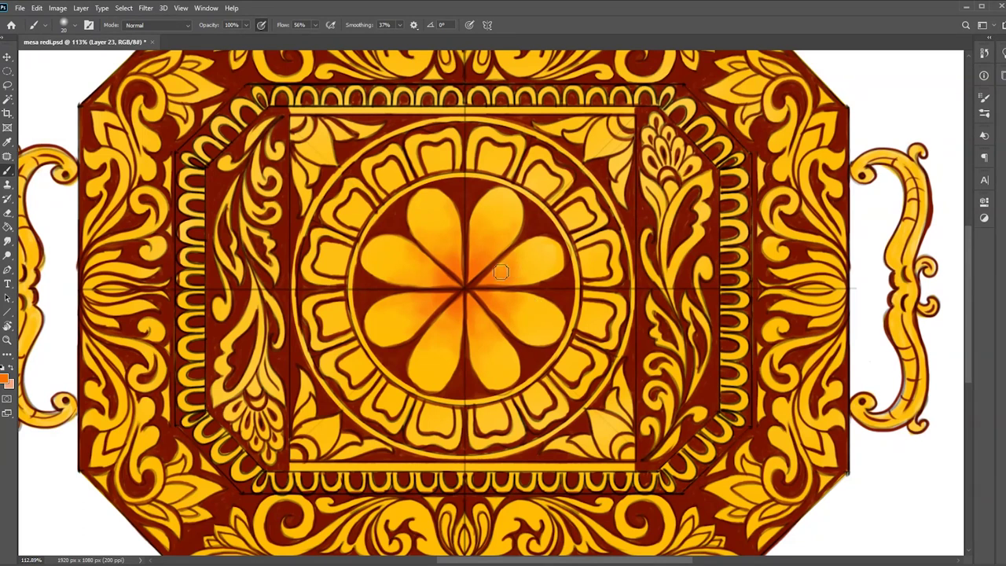
pyautogui.moveTo(549, 201)
pyautogui.mouseDown()
pyautogui.moveTo(529, 161)
pyautogui.moveTo(393, 194)
pyautogui.mouseUp()
pyautogui.moveTo(360, 231); pyautogui.dragTo(349, 258)
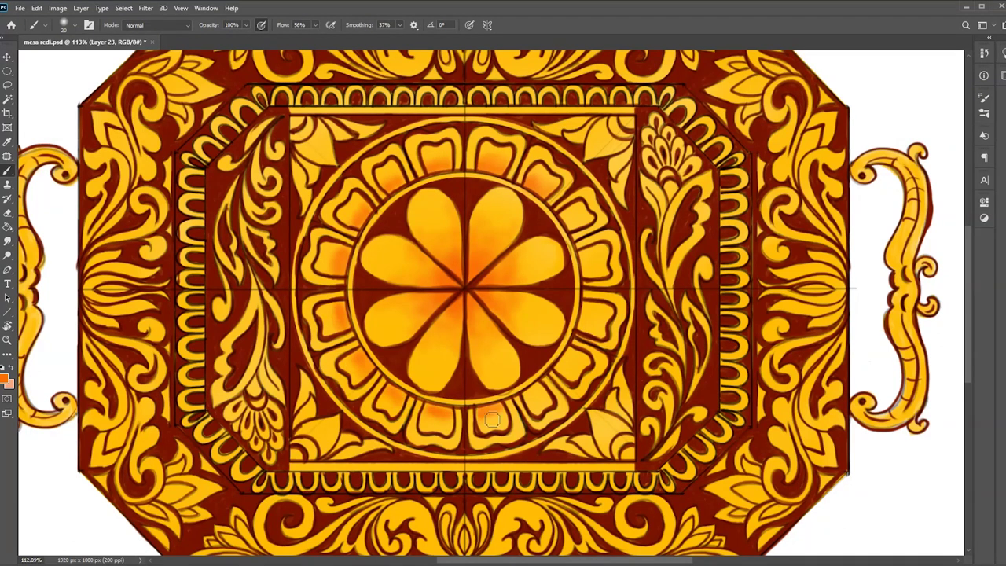
pyautogui.moveTo(617, 123); pyautogui.dragTo(632, 127)
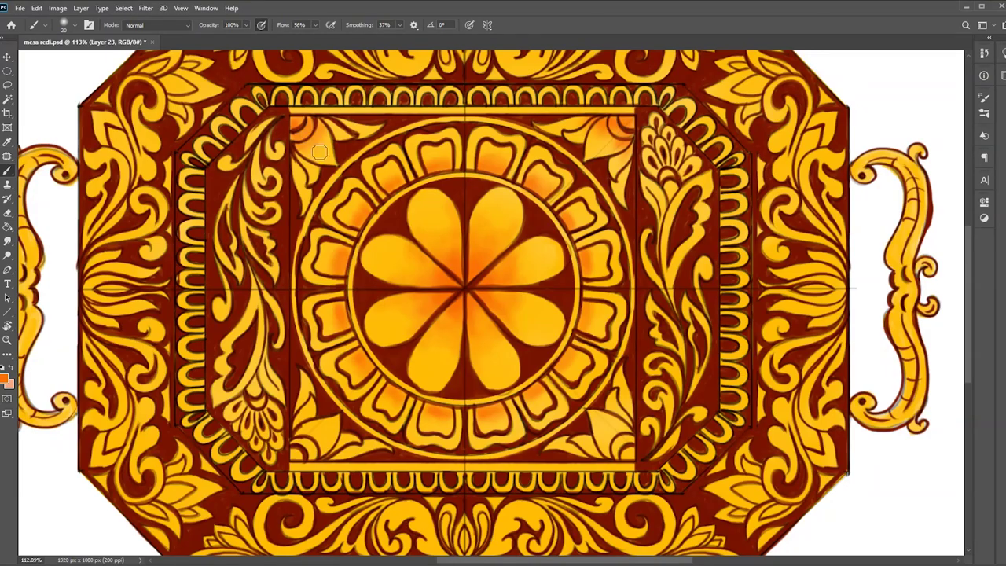